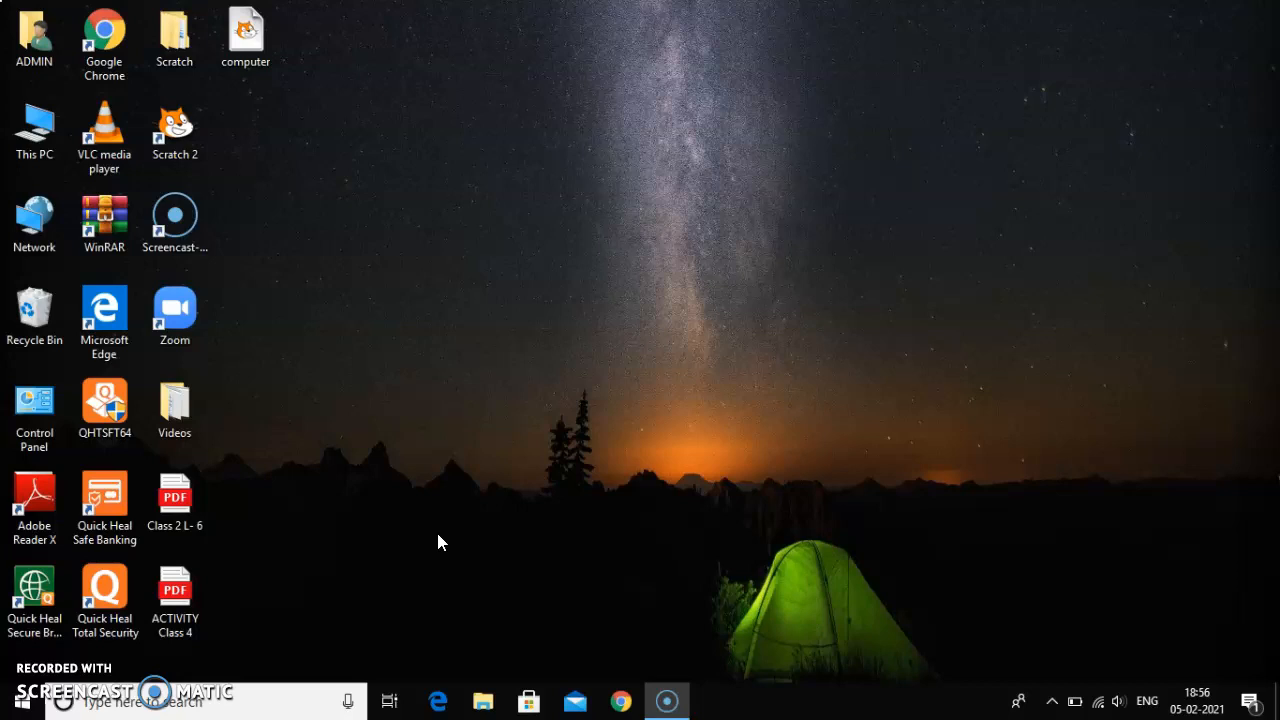
# Step: Find the Paint app on the computer and open it
pyautogui.click(302, 700)
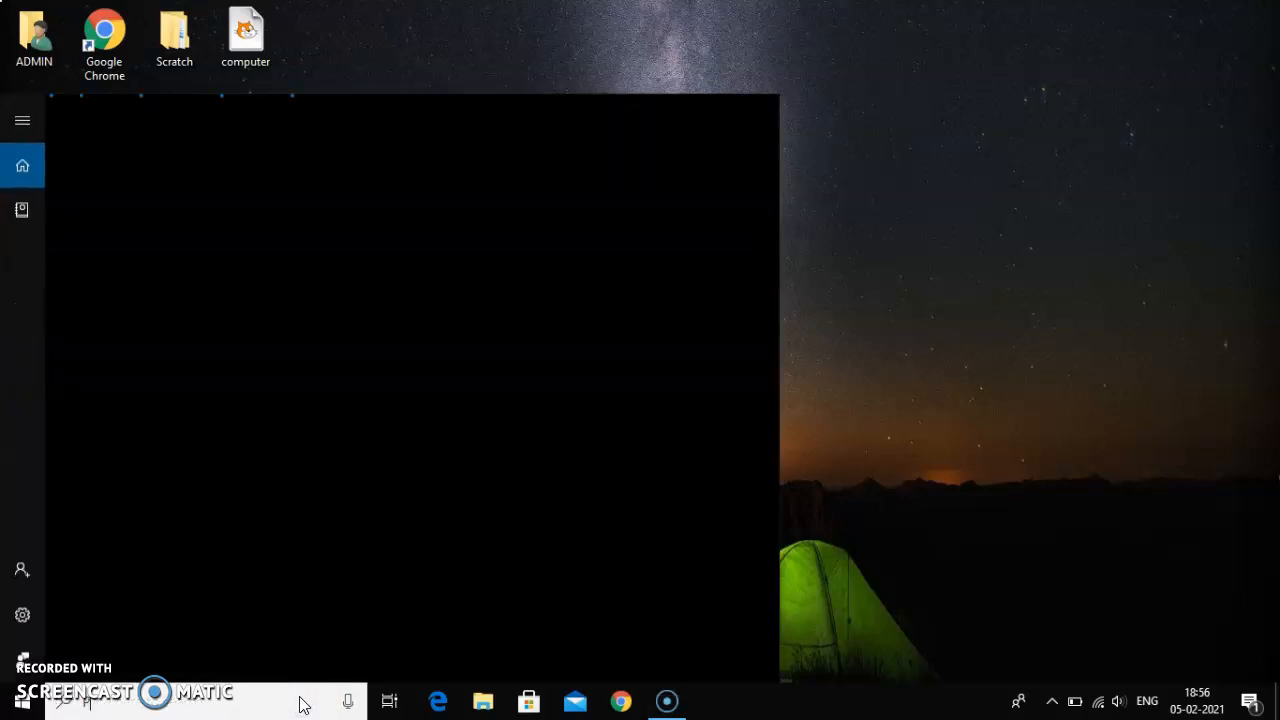
pyautogui.write('PAINT')
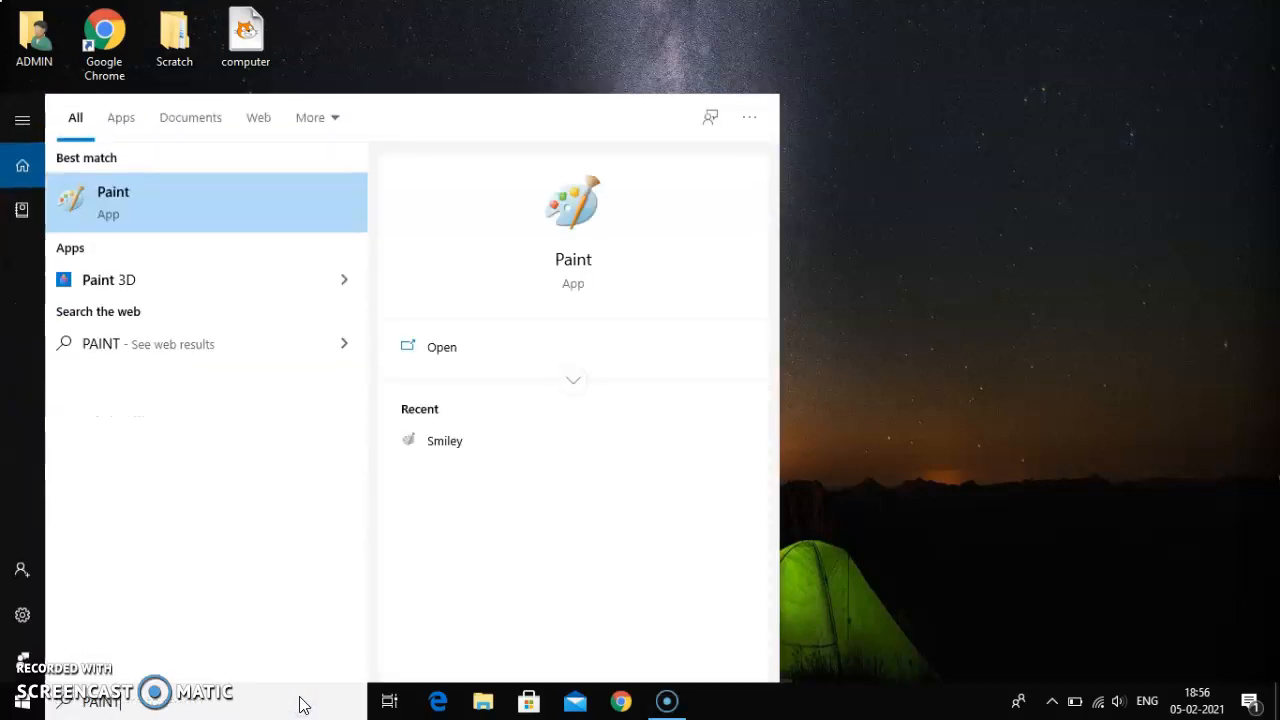
pyautogui.press('Return')
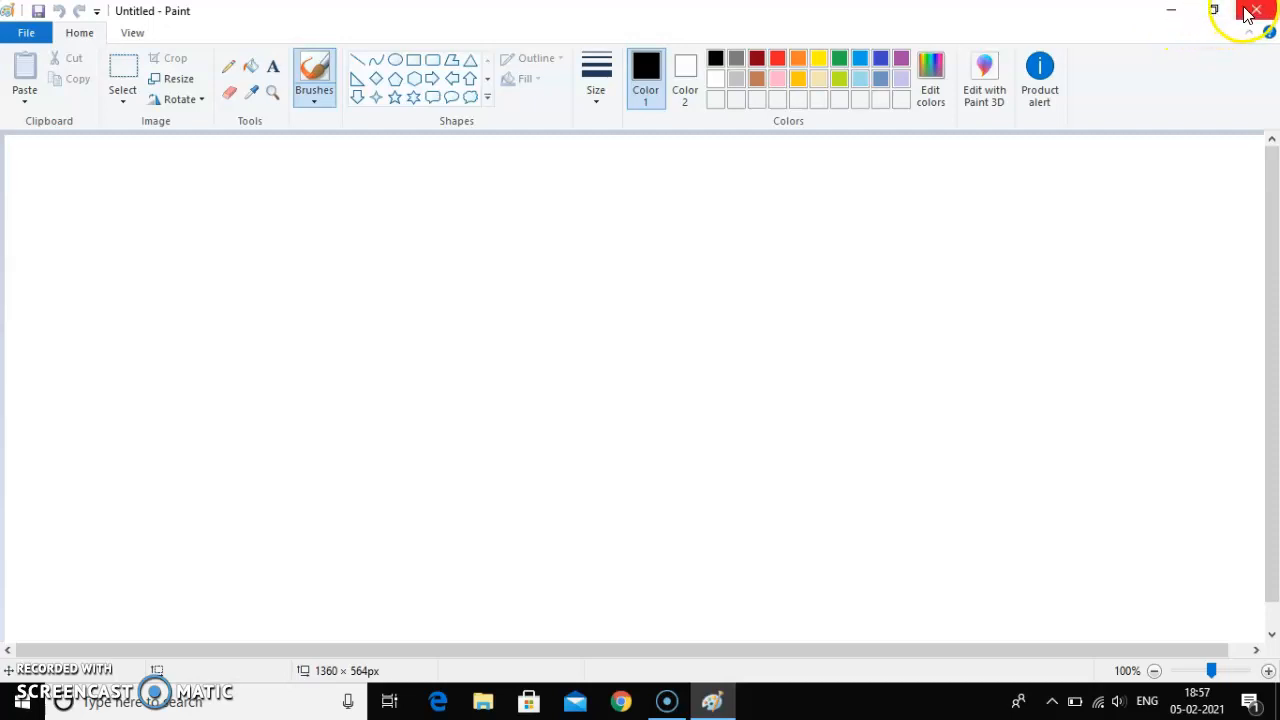
# Step: Minimize the Paint window and bring it back, and switch it to the smaller restored size and back to maximized
pyautogui.click(1169, 16)
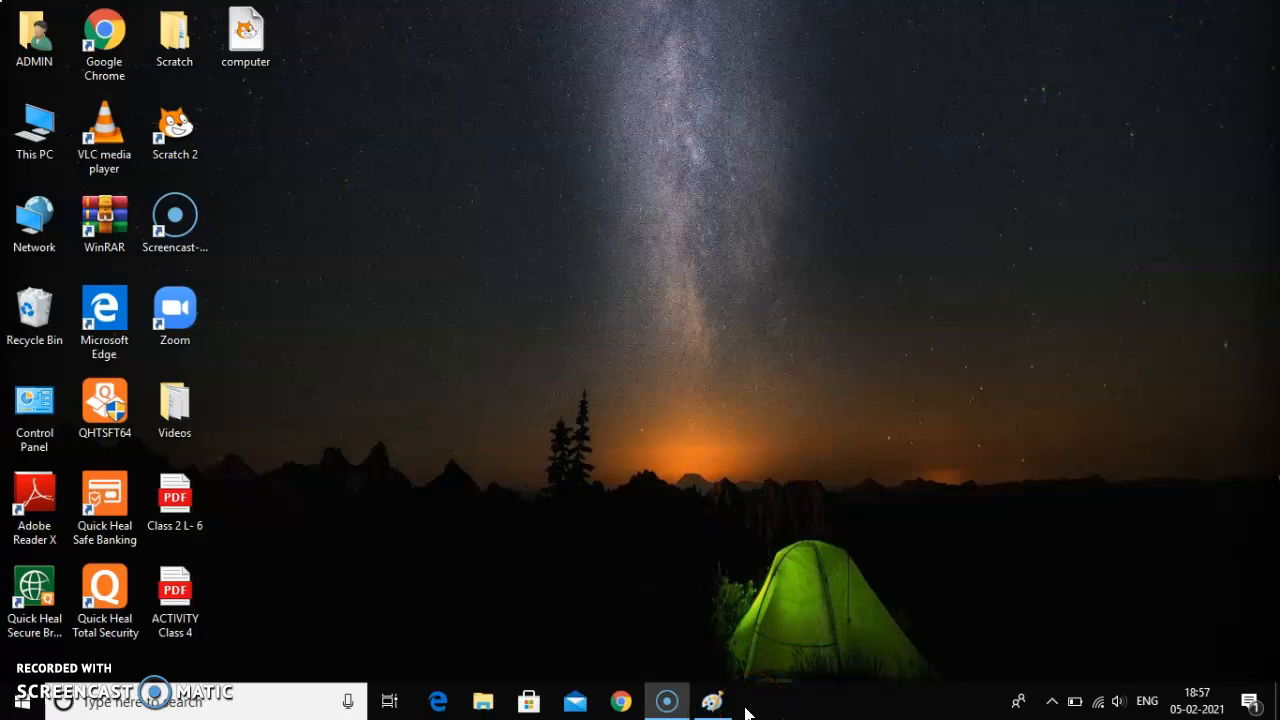
pyautogui.click(714, 702)
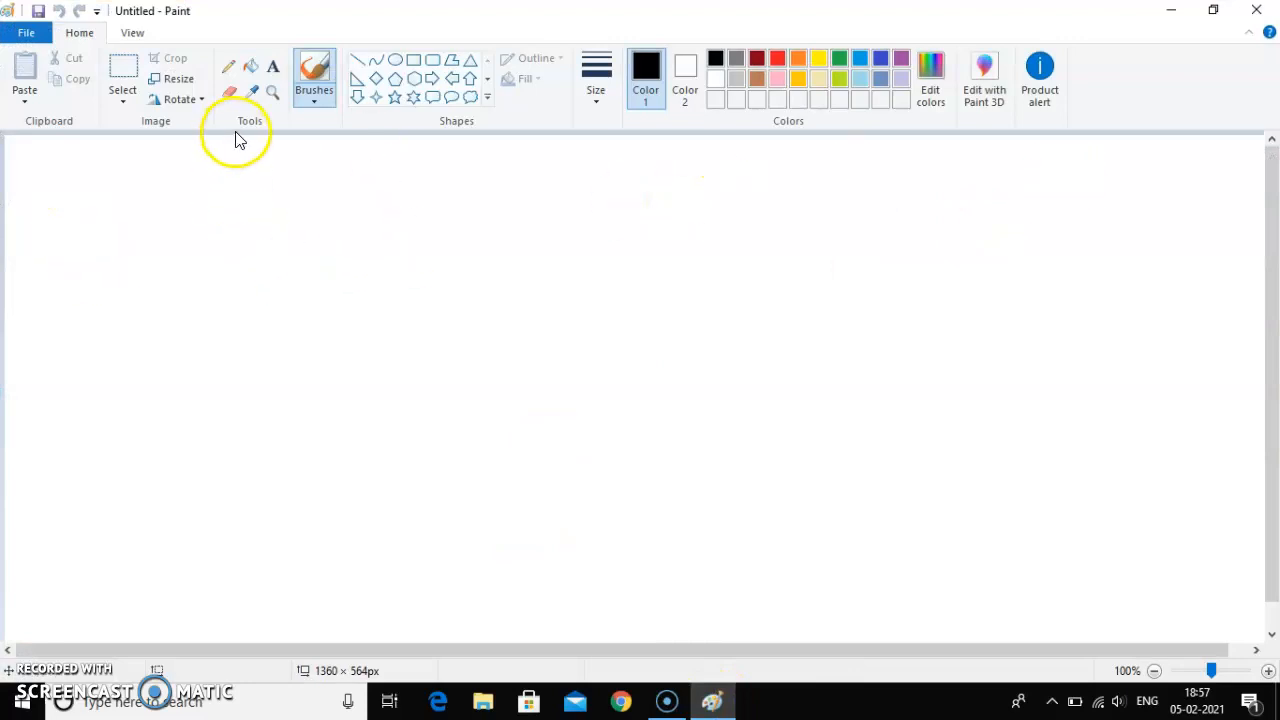
pyautogui.click(1213, 15)
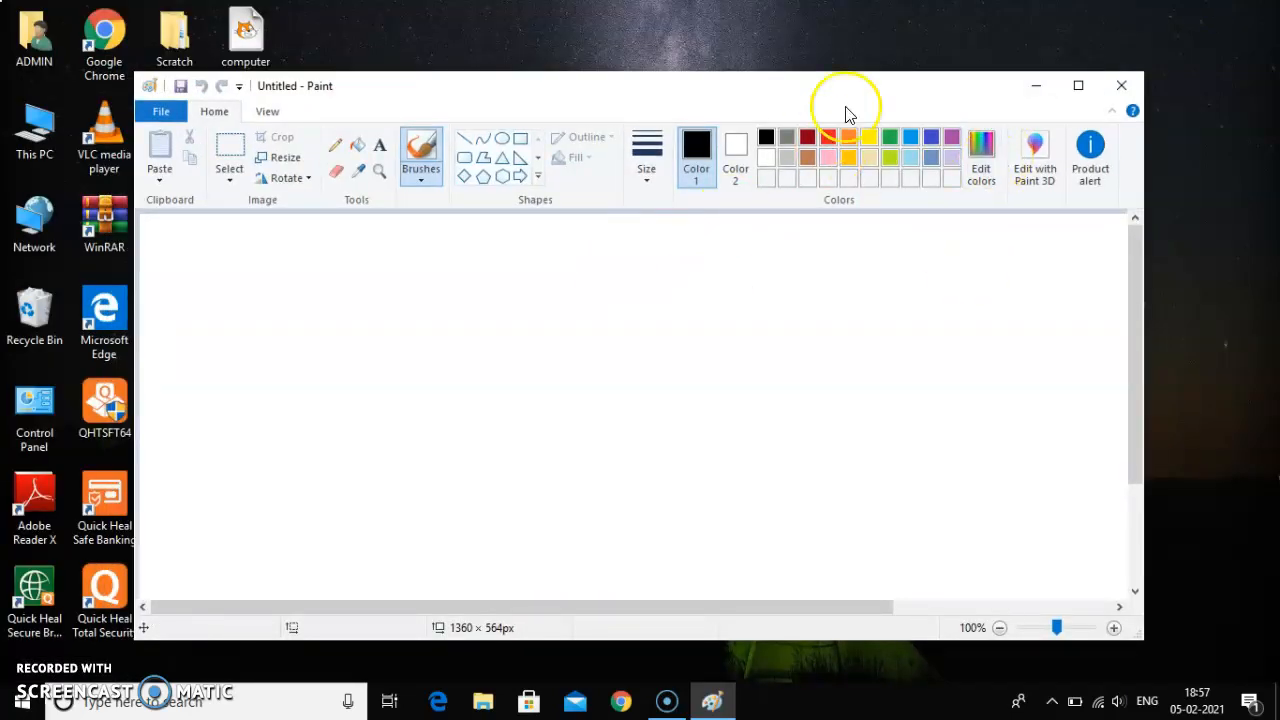
pyautogui.click(1078, 92)
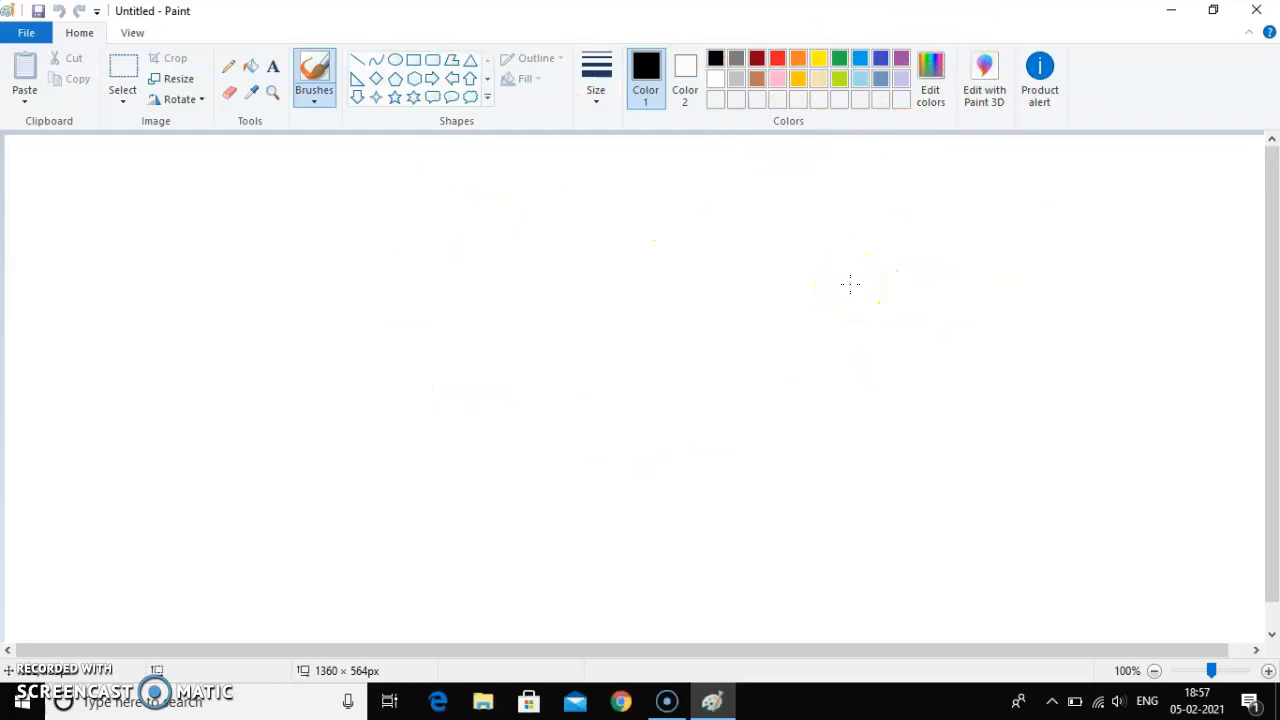
# Step: Close the blank Paint window and reopen Paint
pyautogui.click(1259, 14)
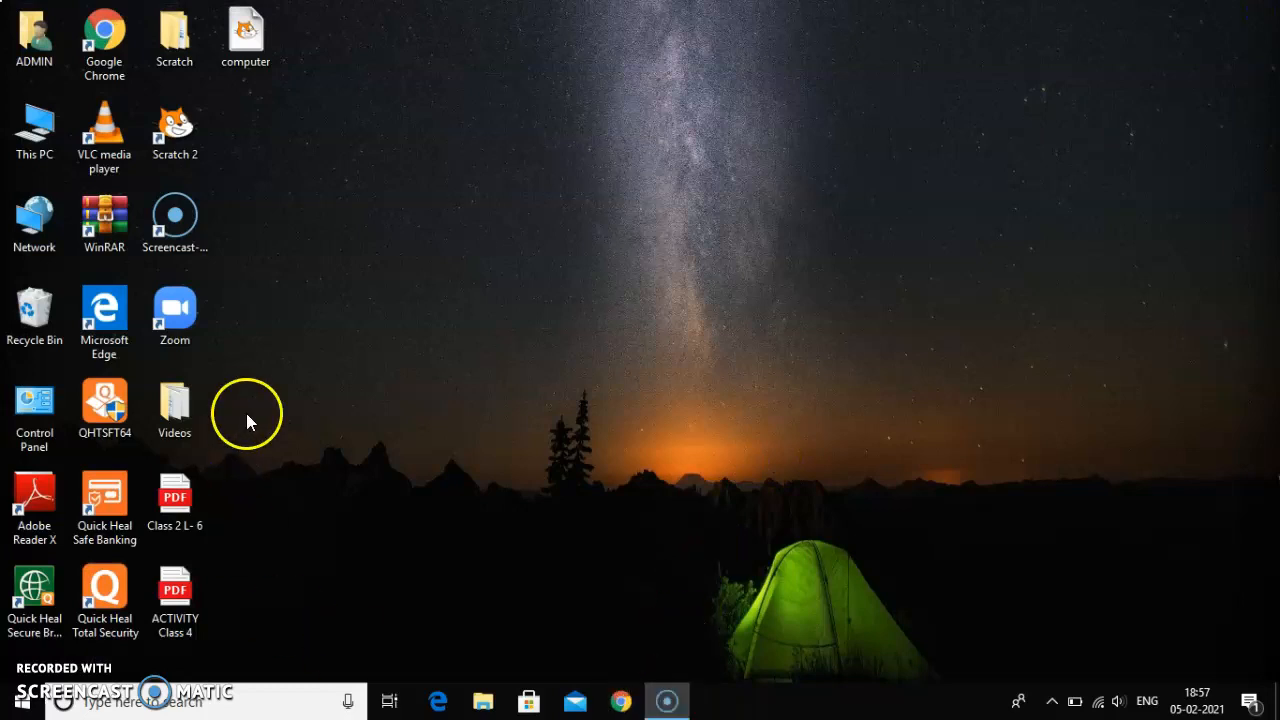
pyautogui.click(203, 703)
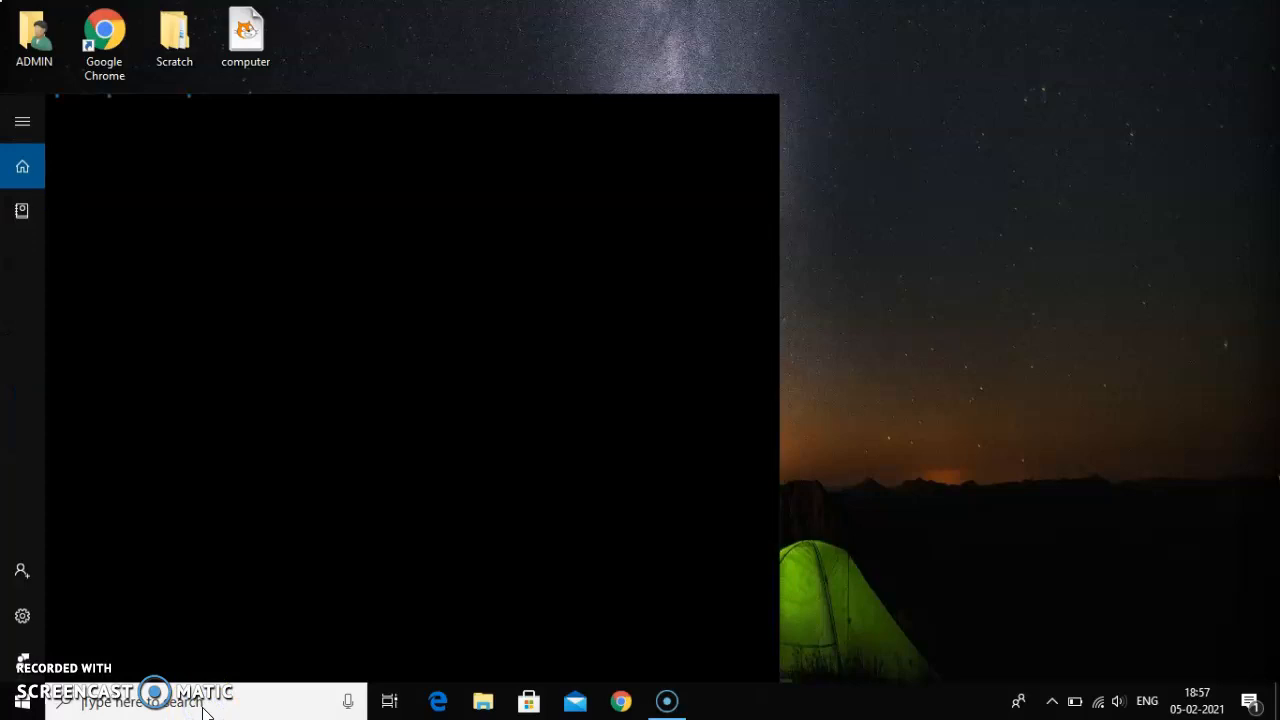
pyautogui.write('PAINT')
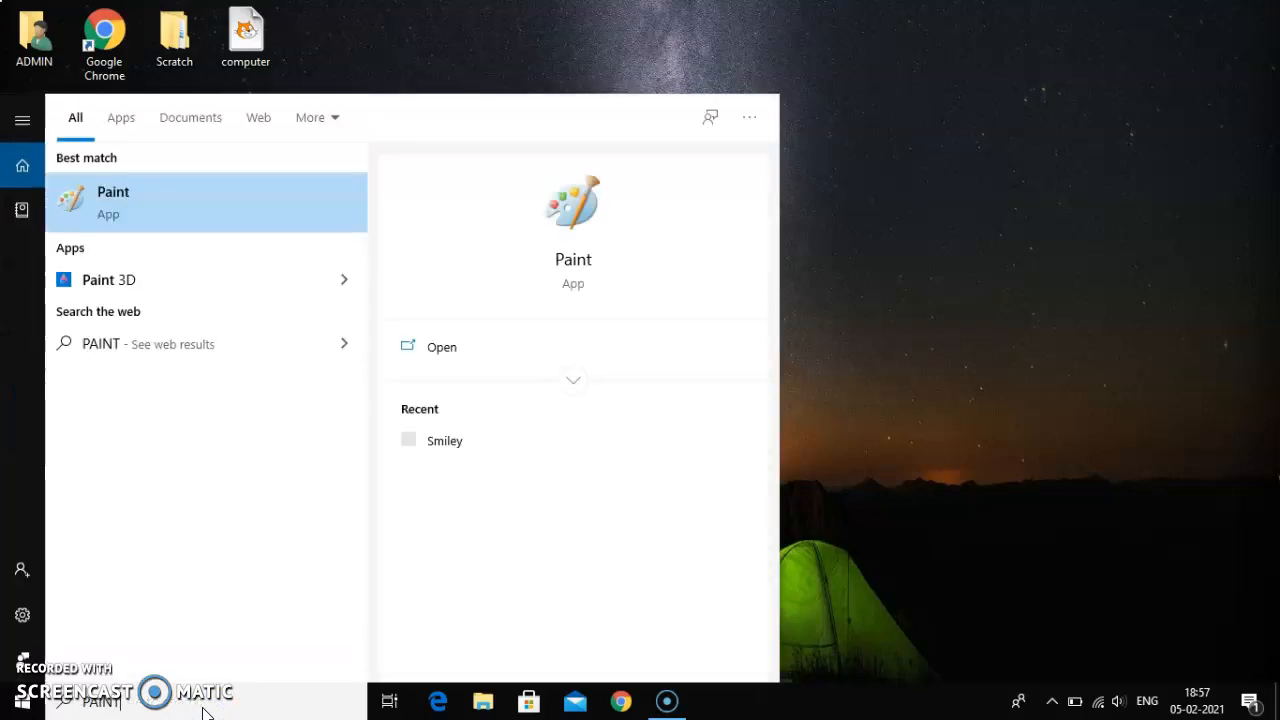
pyautogui.press('Return')
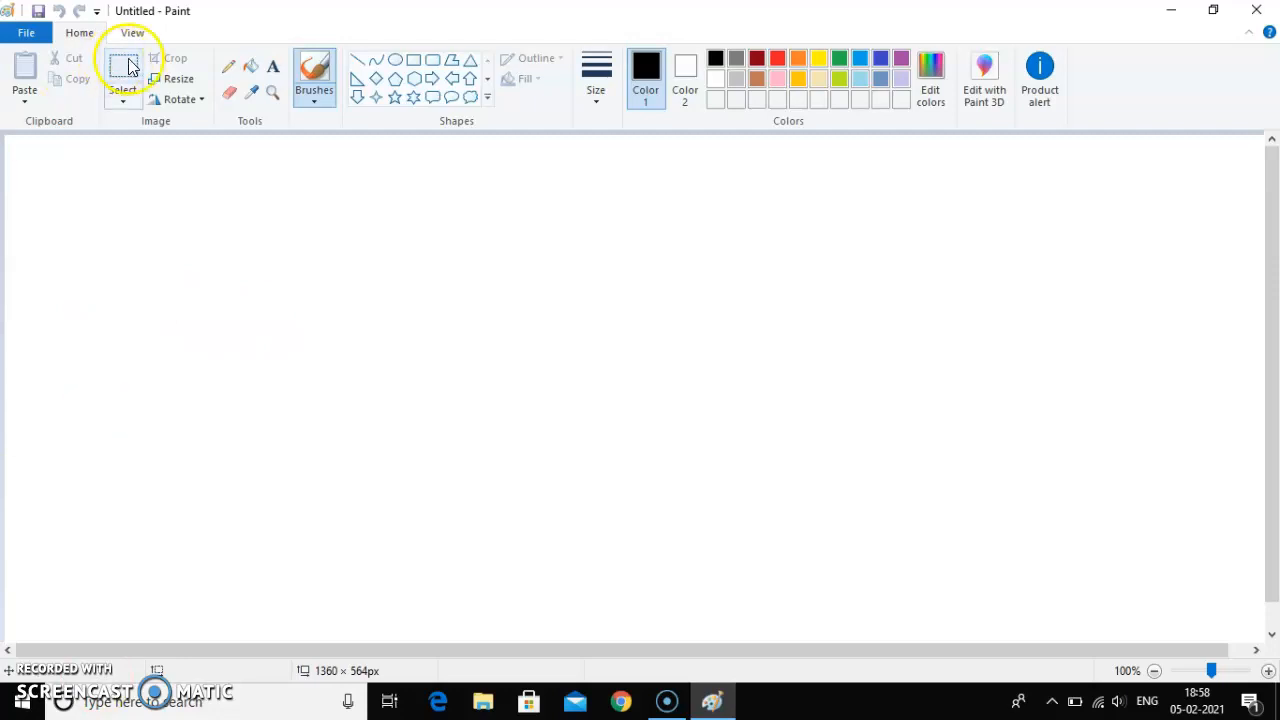
# Step: Draw a closed U-shaped band and a large cloud-like flower outline freehand with the black Pencil tool
pyautogui.click(230, 68)
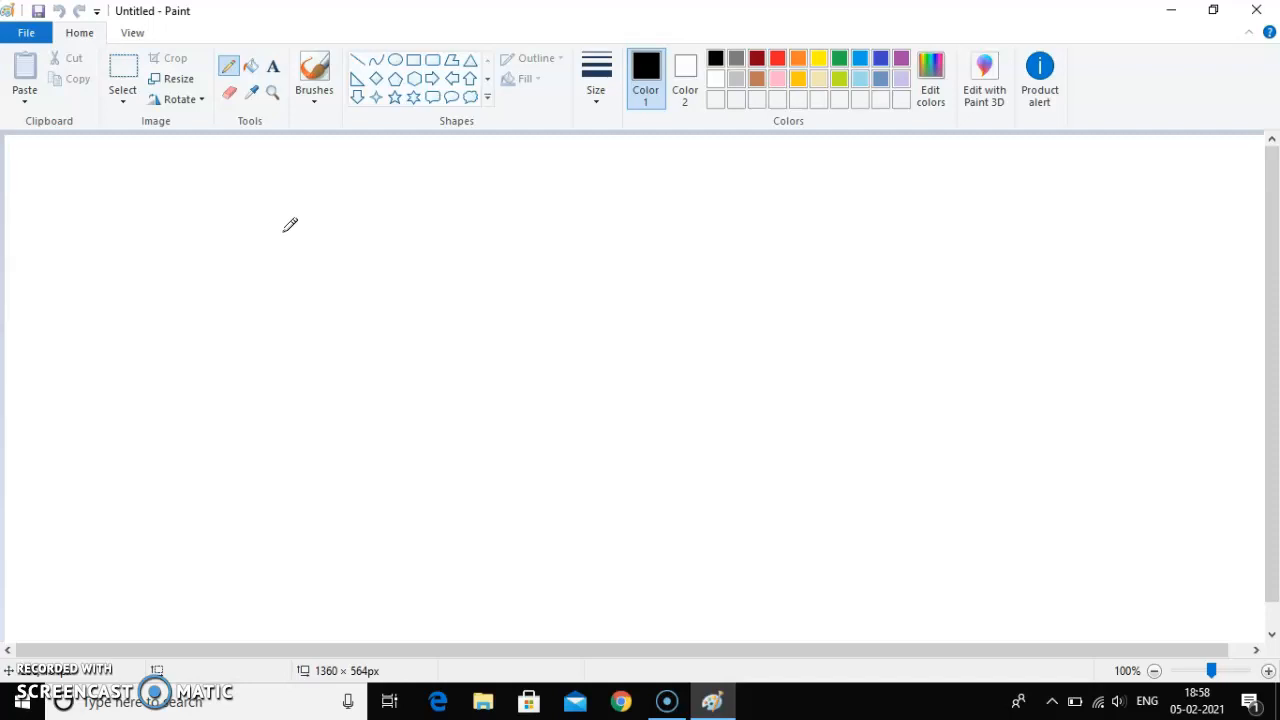
pyautogui.moveTo(283, 231)
pyautogui.mouseDown()
pyautogui.moveTo(314, 208)
pyautogui.moveTo(329, 244)
pyautogui.moveTo(401, 279)
pyautogui.moveTo(470, 228)
pyautogui.moveTo(469, 263)
pyautogui.moveTo(442, 299)
pyautogui.moveTo(341, 304)
pyautogui.moveTo(284, 222)
pyautogui.mouseUp()
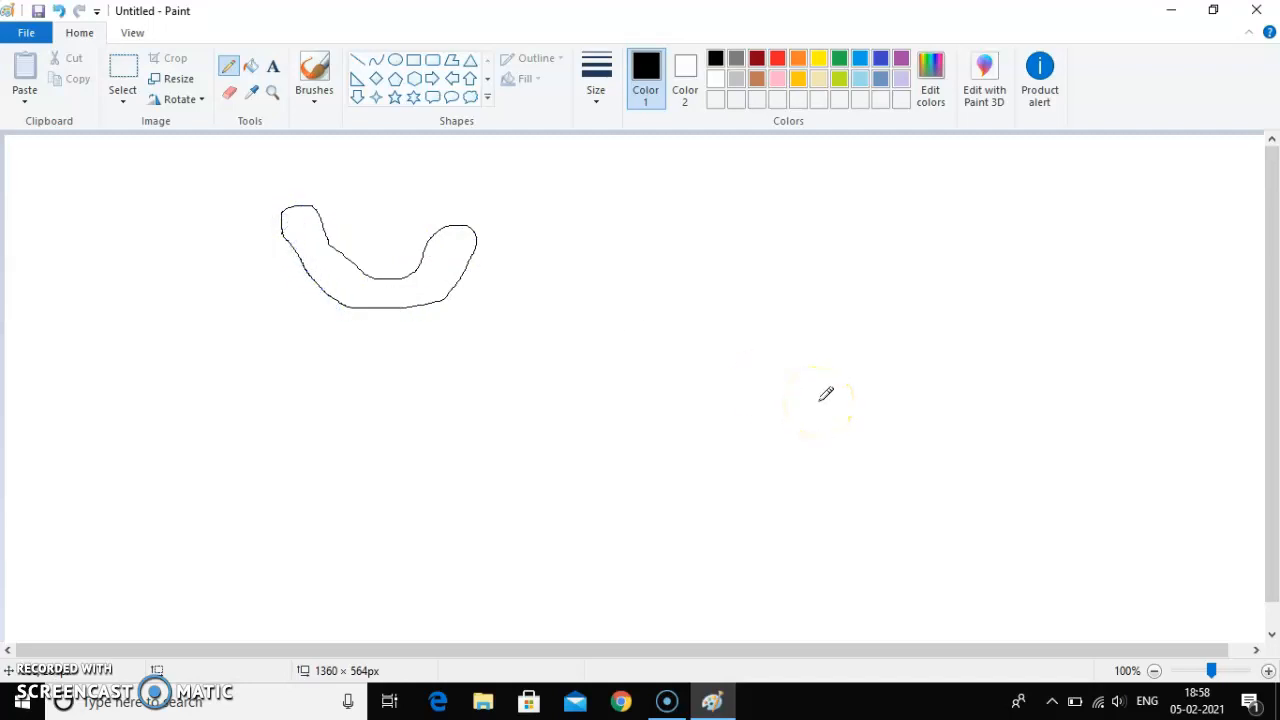
pyautogui.moveTo(800, 401)
pyautogui.mouseDown()
pyautogui.moveTo(648, 349)
pyautogui.moveTo(630, 320)
pyautogui.moveTo(653, 303)
pyautogui.moveTo(706, 305)
pyautogui.moveTo(737, 335)
pyautogui.moveTo(757, 300)
pyautogui.moveTo(807, 291)
pyautogui.moveTo(840, 321)
pyautogui.moveTo(891, 284)
pyautogui.moveTo(941, 296)
pyautogui.moveTo(944, 337)
pyautogui.moveTo(910, 353)
pyautogui.moveTo(931, 401)
pyautogui.moveTo(876, 427)
pyautogui.moveTo(857, 405)
pyautogui.moveTo(835, 443)
pyautogui.moveTo(809, 454)
pyautogui.moveTo(797, 400)
pyautogui.mouseUp()
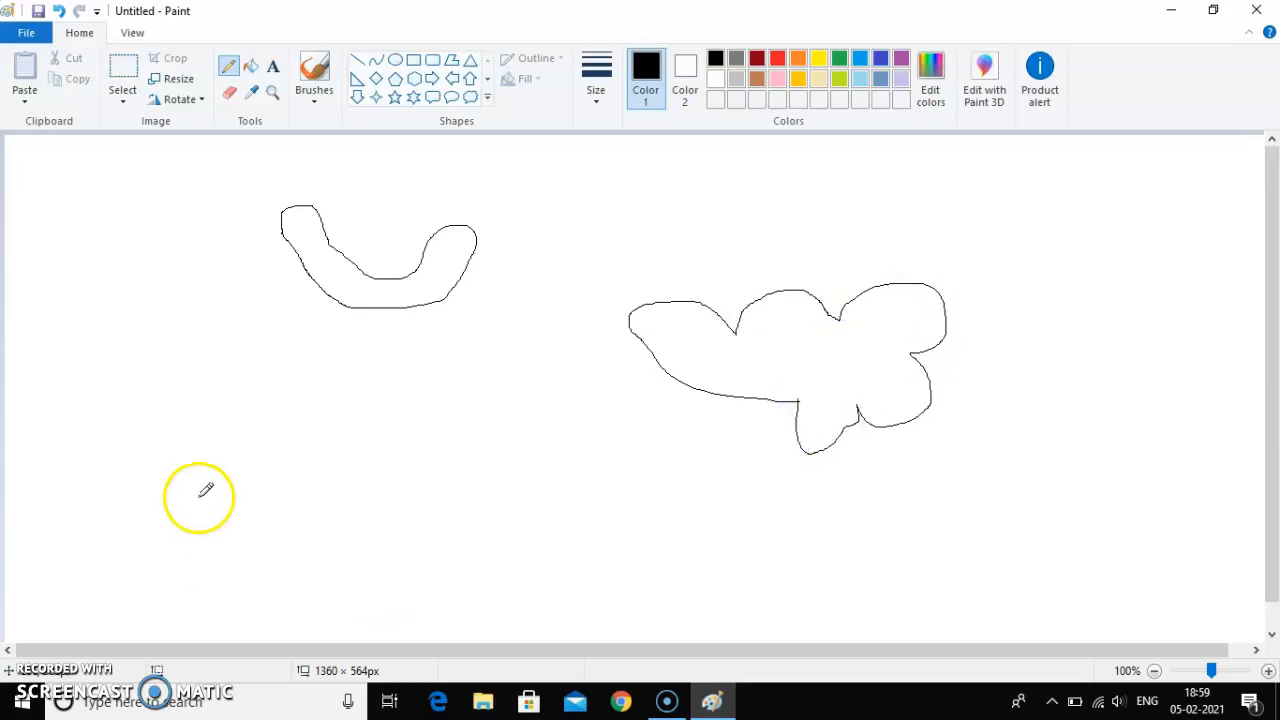
# Step: Pencil a small flower with stem, leaf and long curved branch at the canvas's lower left, plus a large petalled flower in the middle
pyautogui.moveTo(147, 391)
pyautogui.mouseDown()
pyautogui.moveTo(133, 381)
pyautogui.moveTo(137, 355)
pyautogui.moveTo(211, 374)
pyautogui.moveTo(189, 394)
pyautogui.moveTo(187, 425)
pyautogui.moveTo(154, 426)
pyautogui.moveTo(143, 391)
pyautogui.moveTo(74, 497)
pyautogui.moveTo(73, 555)
pyautogui.moveTo(83, 500)
pyautogui.moveTo(149, 491)
pyautogui.moveTo(94, 486)
pyautogui.moveTo(117, 466)
pyautogui.moveTo(191, 456)
pyautogui.moveTo(186, 469)
pyautogui.moveTo(149, 511)
pyautogui.moveTo(114, 517)
pyautogui.moveTo(98, 496)
pyautogui.mouseUp()
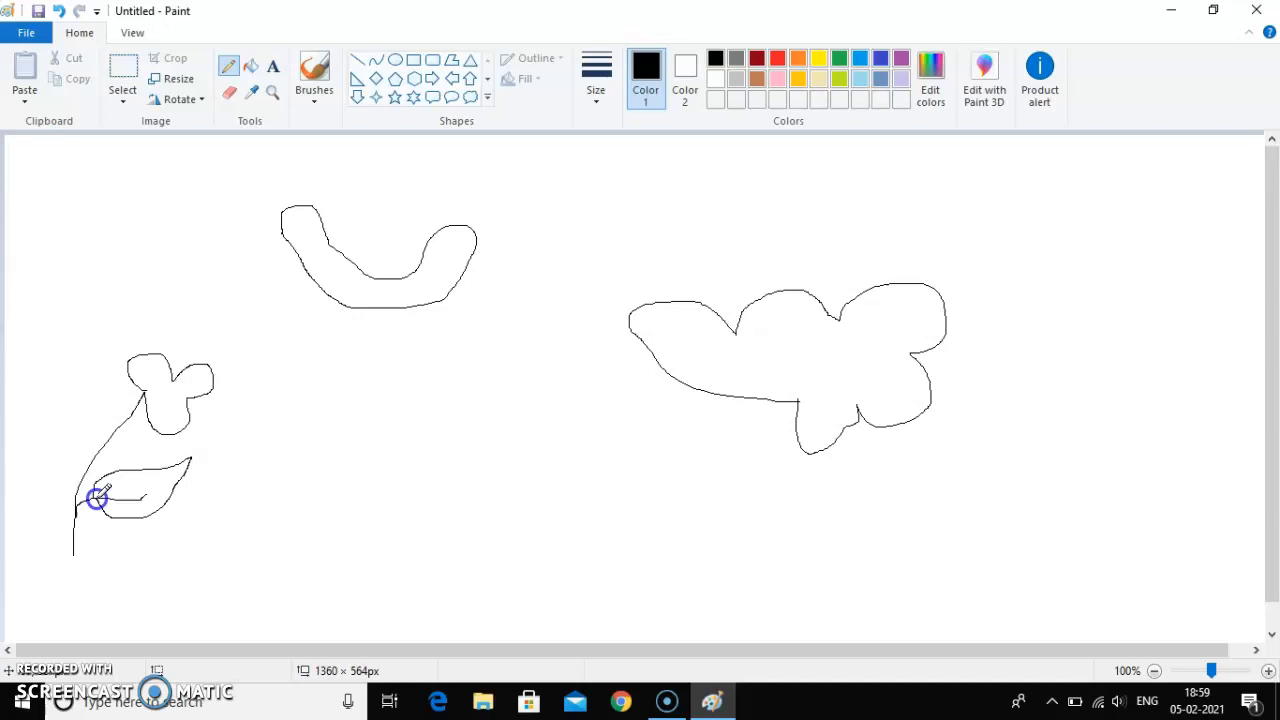
pyautogui.moveTo(96, 498)
pyautogui.mouseDown()
pyautogui.moveTo(523, 423)
pyautogui.moveTo(505, 423)
pyautogui.mouseUp()
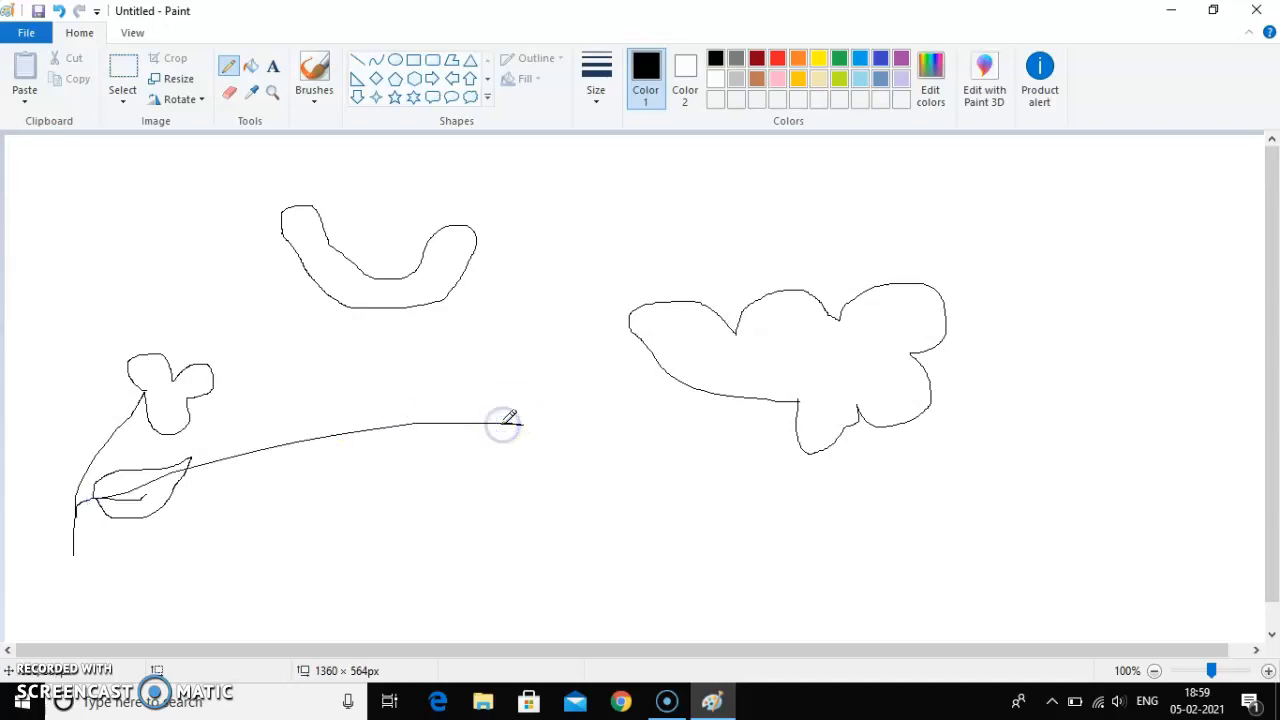
pyautogui.moveTo(530, 324)
pyautogui.mouseDown()
pyautogui.moveTo(504, 257)
pyautogui.moveTo(580, 219)
pyautogui.moveTo(604, 291)
pyautogui.moveTo(635, 258)
pyautogui.moveTo(727, 272)
pyautogui.moveTo(728, 326)
pyautogui.moveTo(664, 344)
pyautogui.moveTo(687, 394)
pyautogui.moveTo(662, 429)
pyautogui.moveTo(607, 434)
pyautogui.moveTo(579, 421)
pyautogui.moveTo(566, 393)
pyautogui.moveTo(578, 357)
pyautogui.moveTo(550, 391)
pyautogui.moveTo(510, 400)
pyautogui.moveTo(485, 380)
pyautogui.moveTo(531, 321)
pyautogui.mouseUp()
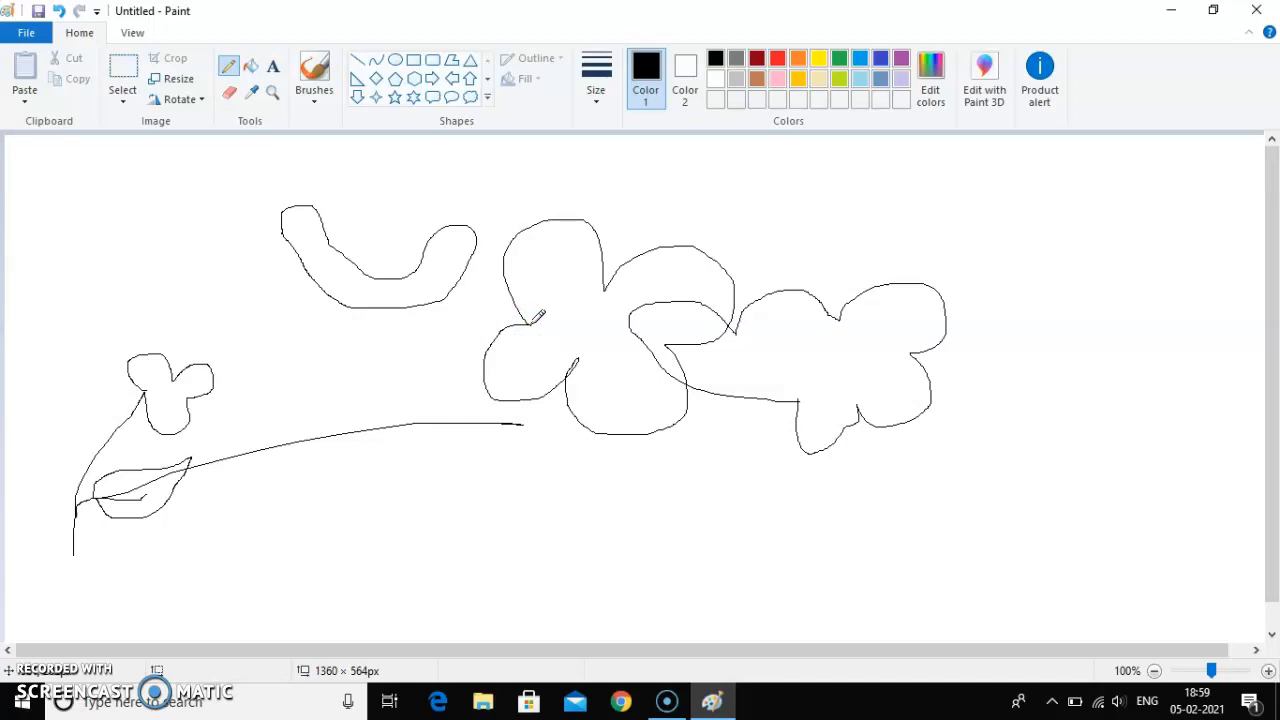
# Step: Add the text FLOWER above the rightmost flower in a text box about 311 × 97 px
pyautogui.click(271, 70)
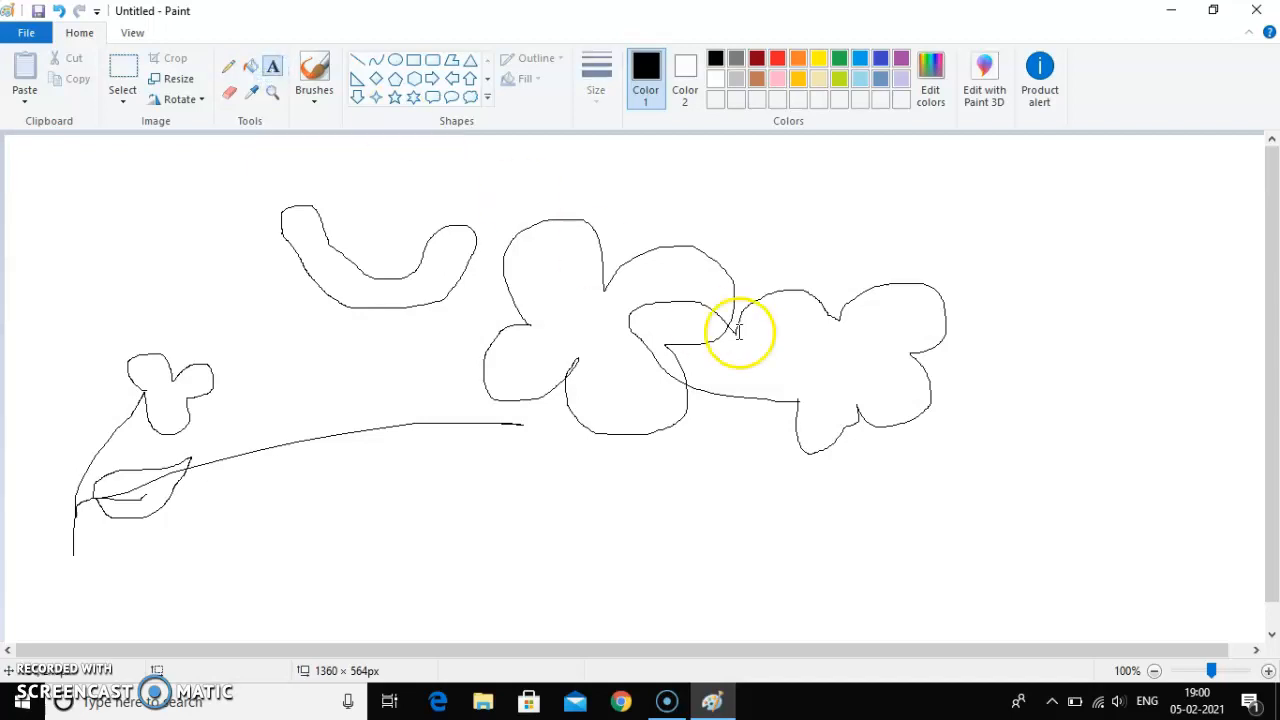
pyautogui.click(818, 209)
pyautogui.moveTo(818, 209); pyautogui.dragTo(1110, 299)
pyautogui.click(960, 244)
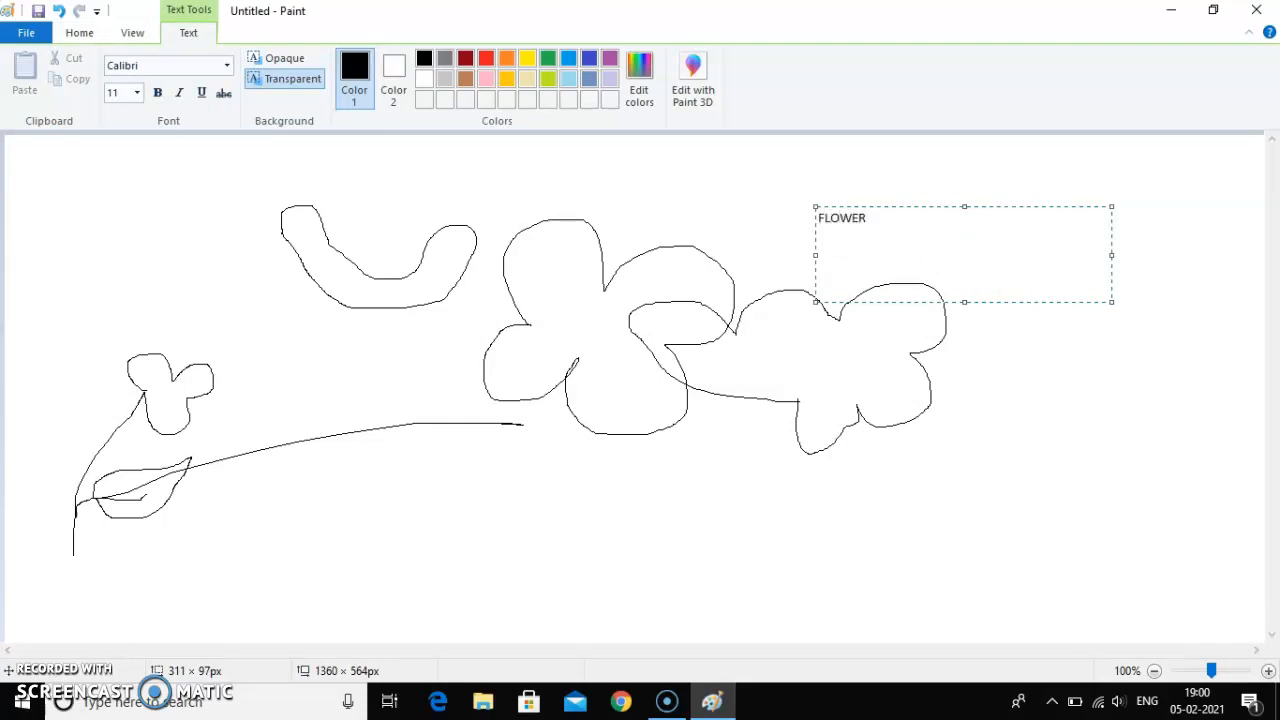
pyautogui.click(1086, 420)
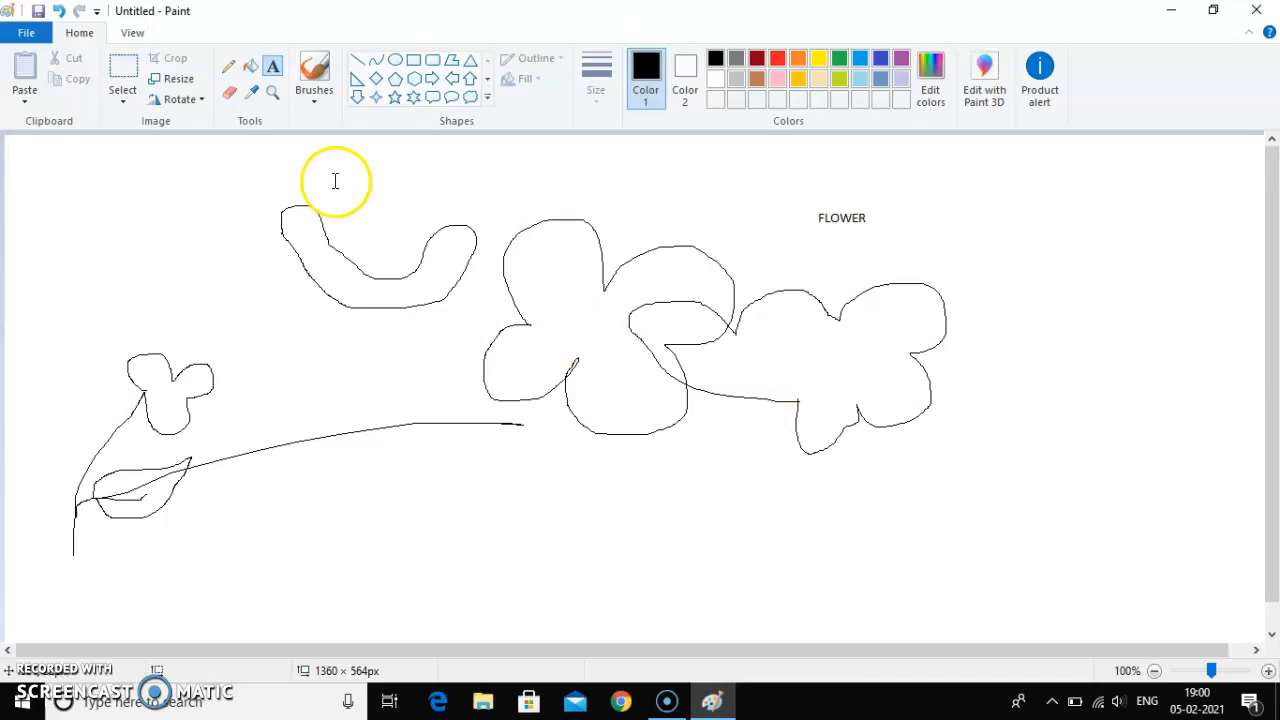
# Step: Erase the right end of the long curved branch line
pyautogui.click(229, 95)
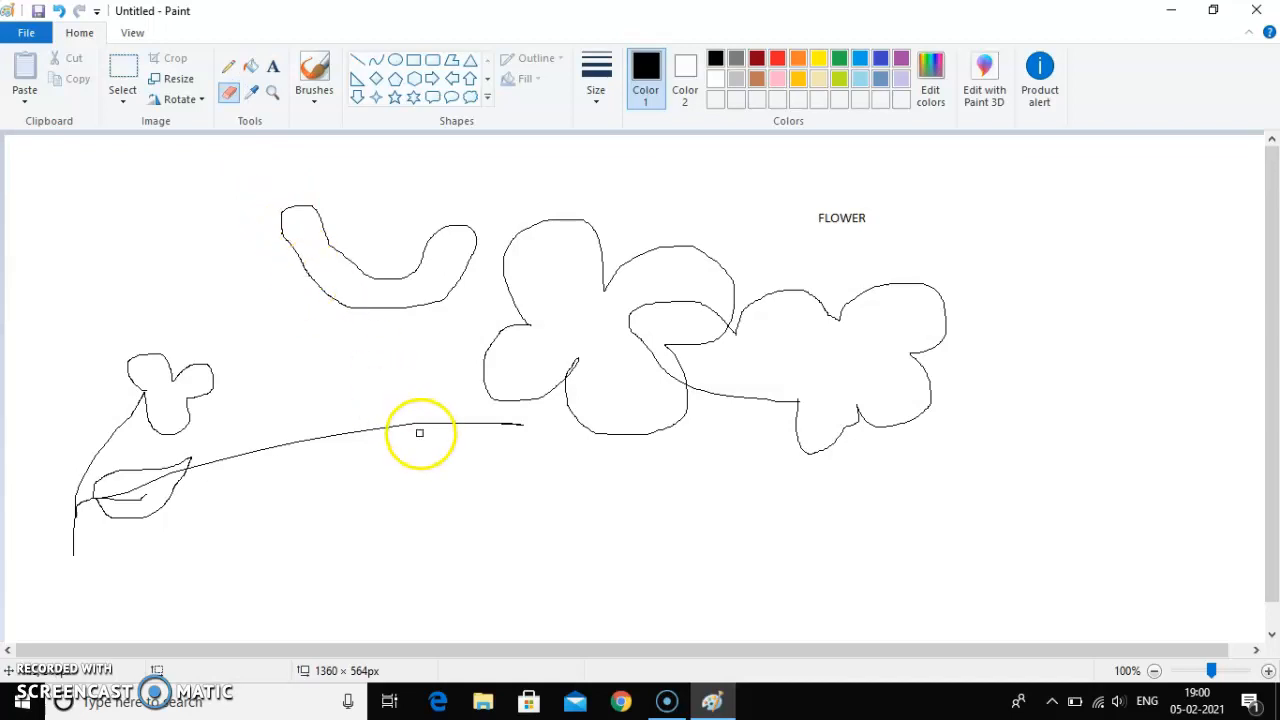
pyautogui.click(522, 423)
pyautogui.moveTo(522, 423); pyautogui.dragTo(409, 428)
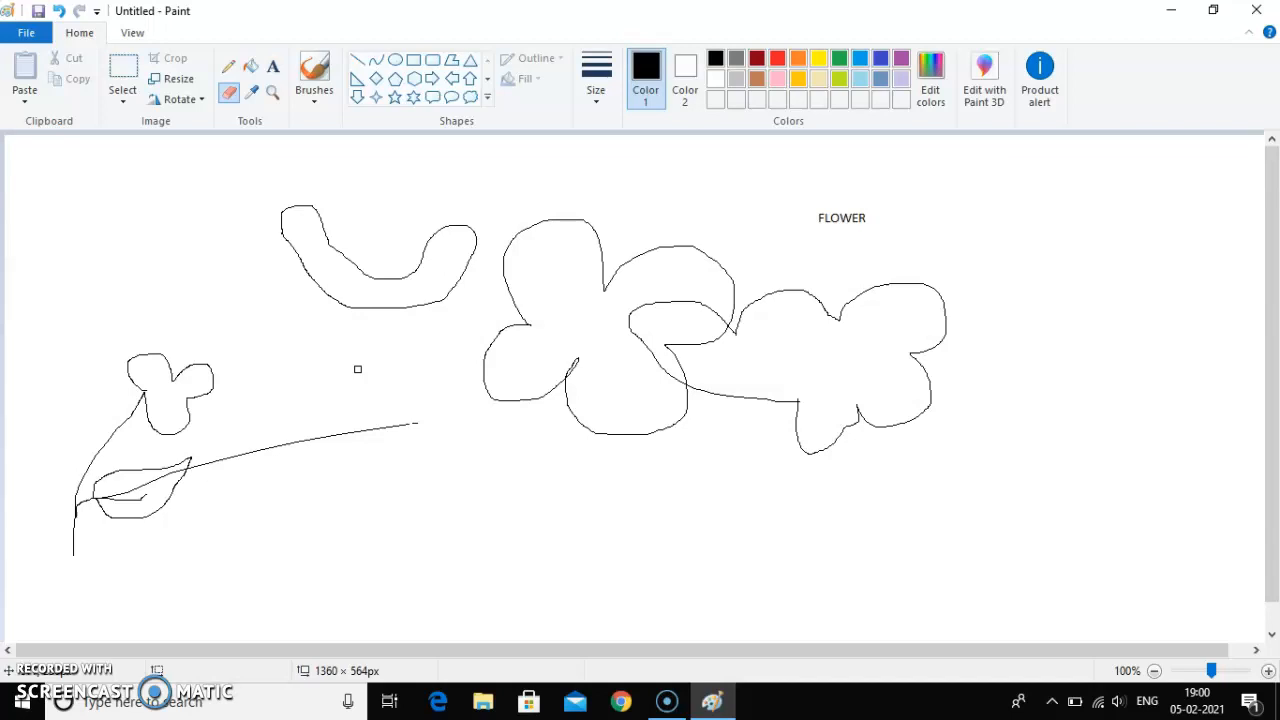
# Step: Increase and decrease the eraser's size several times
pyautogui.hotkey('ctrl', '+')
pyautogui.hotkey('ctrl', '+')
pyautogui.hotkey('ctrl', '+')
pyautogui.hotkey('ctrl', '+')
pyautogui.hotkey('ctrl', '+')
pyautogui.hotkey('ctrl', '+')
pyautogui.hotkey('ctrl', '+')
pyautogui.hotkey('ctrl', '+')
pyautogui.hotkey('ctrl', '-')
pyautogui.hotkey('ctrl', '-')
pyautogui.hotkey('ctrl', '-')
pyautogui.hotkey('ctrl', '-')
pyautogui.hotkey('ctrl', '+')
pyautogui.hotkey('ctrl', '+')
pyautogui.hotkey('ctrl', '+')
pyautogui.hotkey('ctrl', '+')
pyautogui.hotkey('ctrl', '-')
pyautogui.hotkey('ctrl', '-')
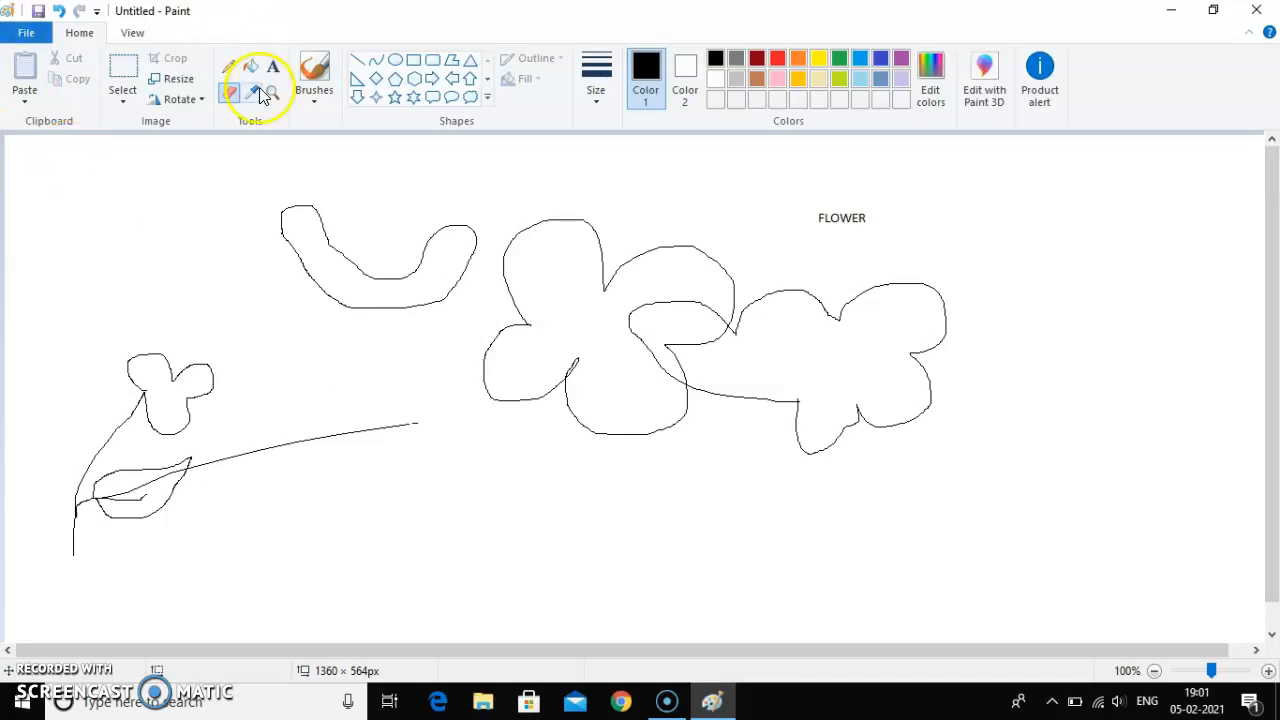
# Step: Scribble turquoise blue inside the upper-left petal of the rightmost flower with the standard Brush
pyautogui.click(311, 100)
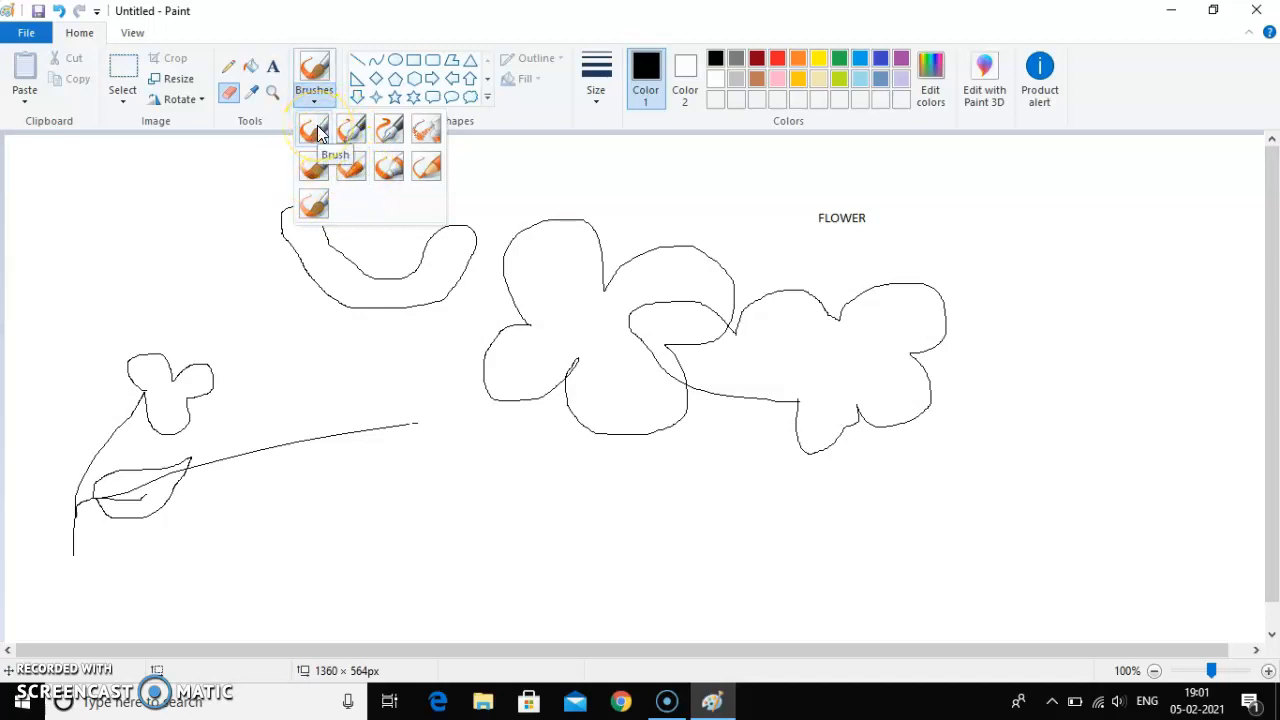
pyautogui.click(317, 125)
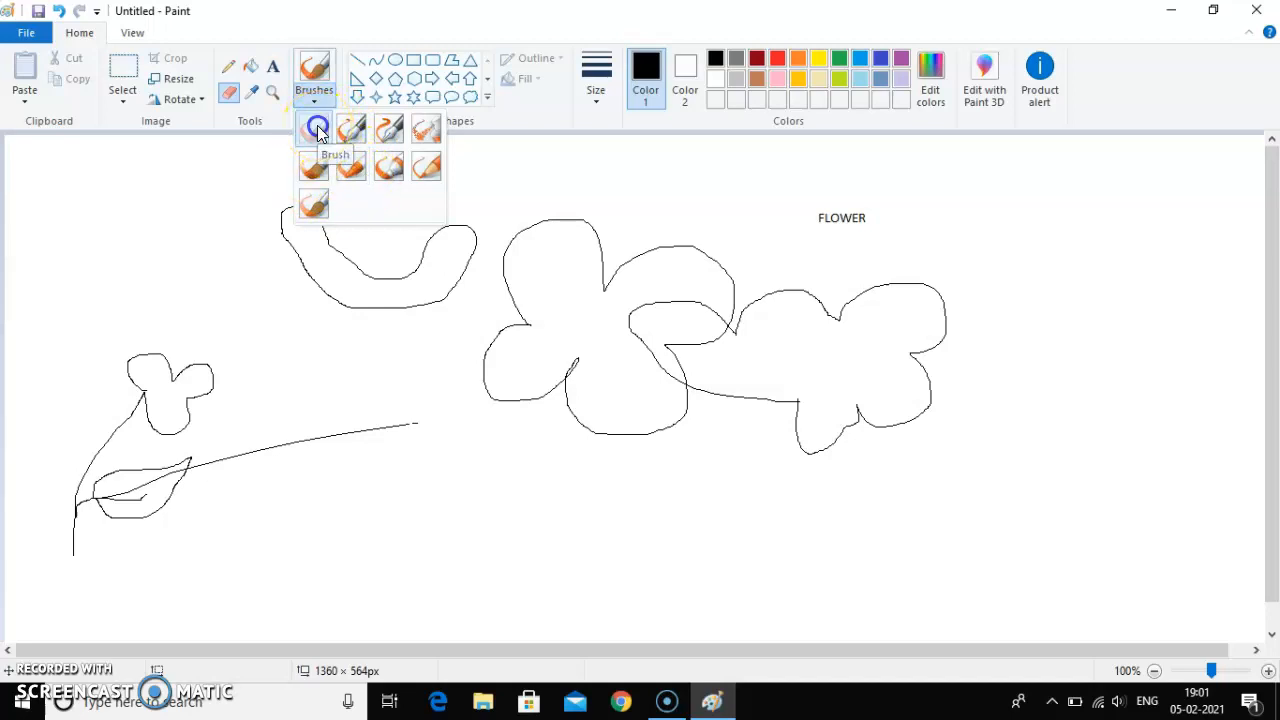
pyautogui.click(866, 60)
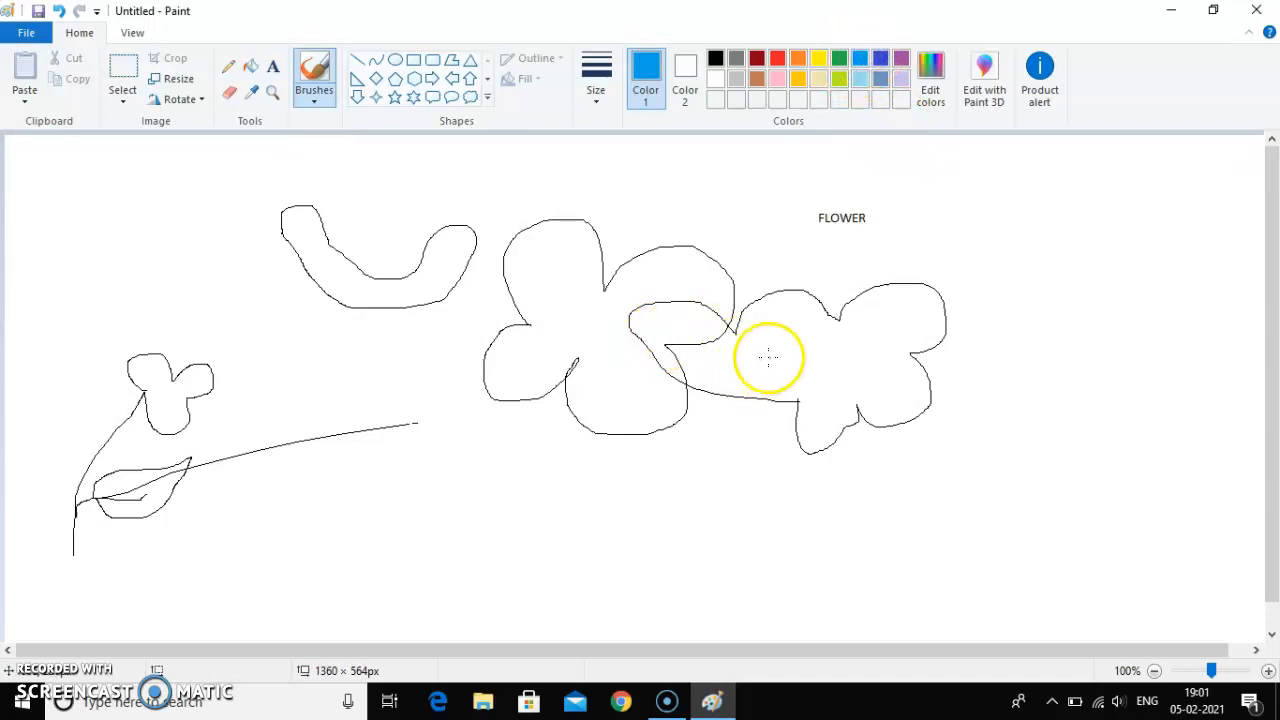
pyautogui.moveTo(771, 357)
pyautogui.mouseDown()
pyautogui.moveTo(794, 331)
pyautogui.moveTo(769, 295)
pyautogui.moveTo(753, 307)
pyautogui.moveTo(770, 288)
pyautogui.mouseUp()
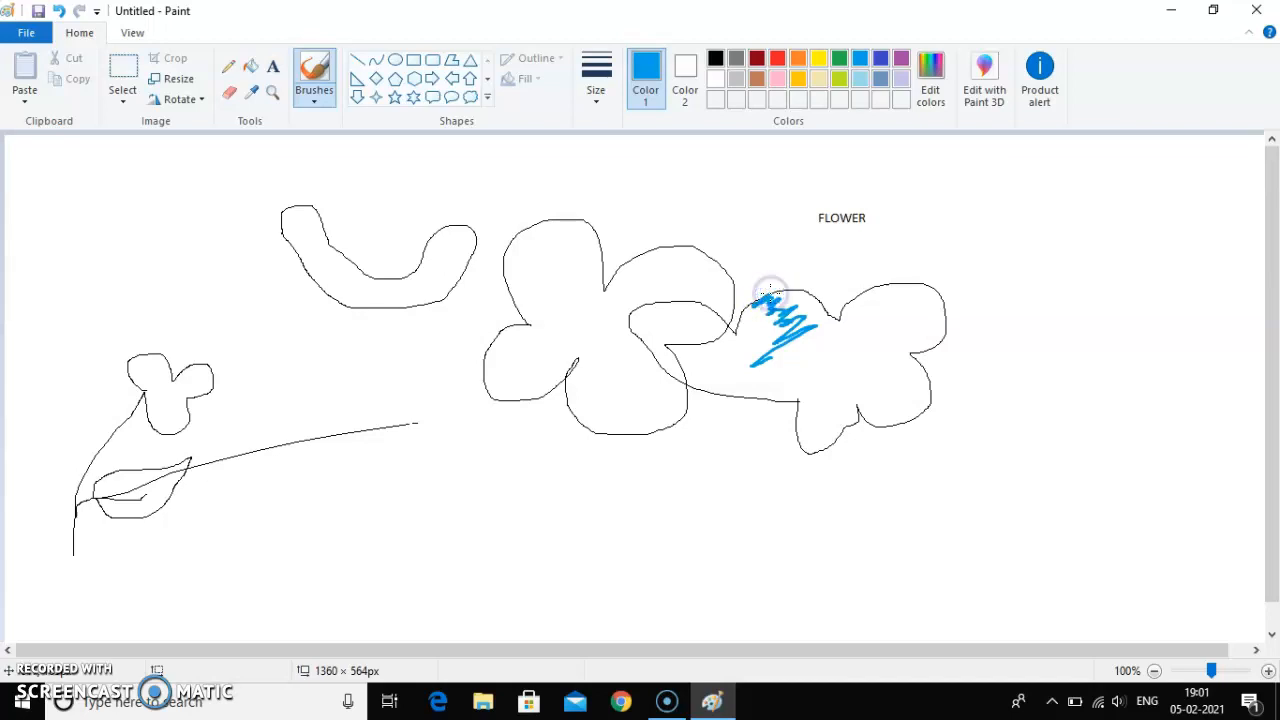
# Step: Scribble blue strokes in the centre of the rightmost flower with Calligraphy brush 1
pyautogui.click(312, 97)
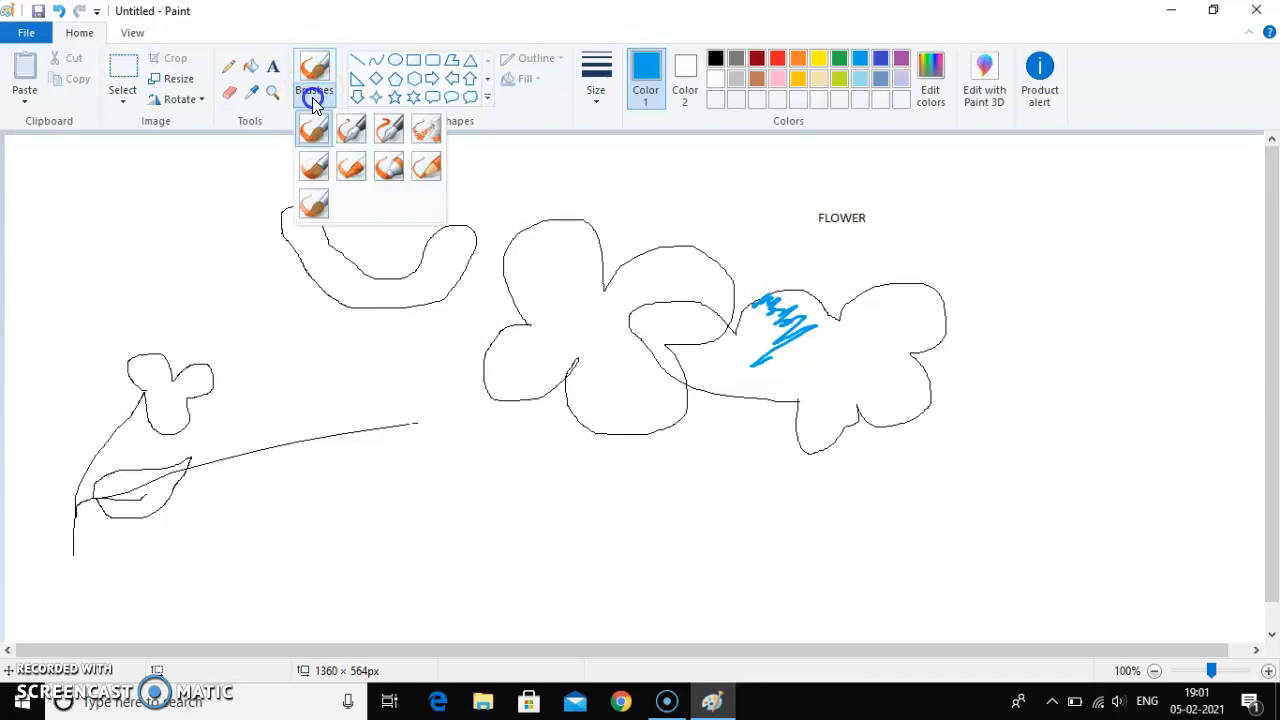
pyautogui.click(358, 132)
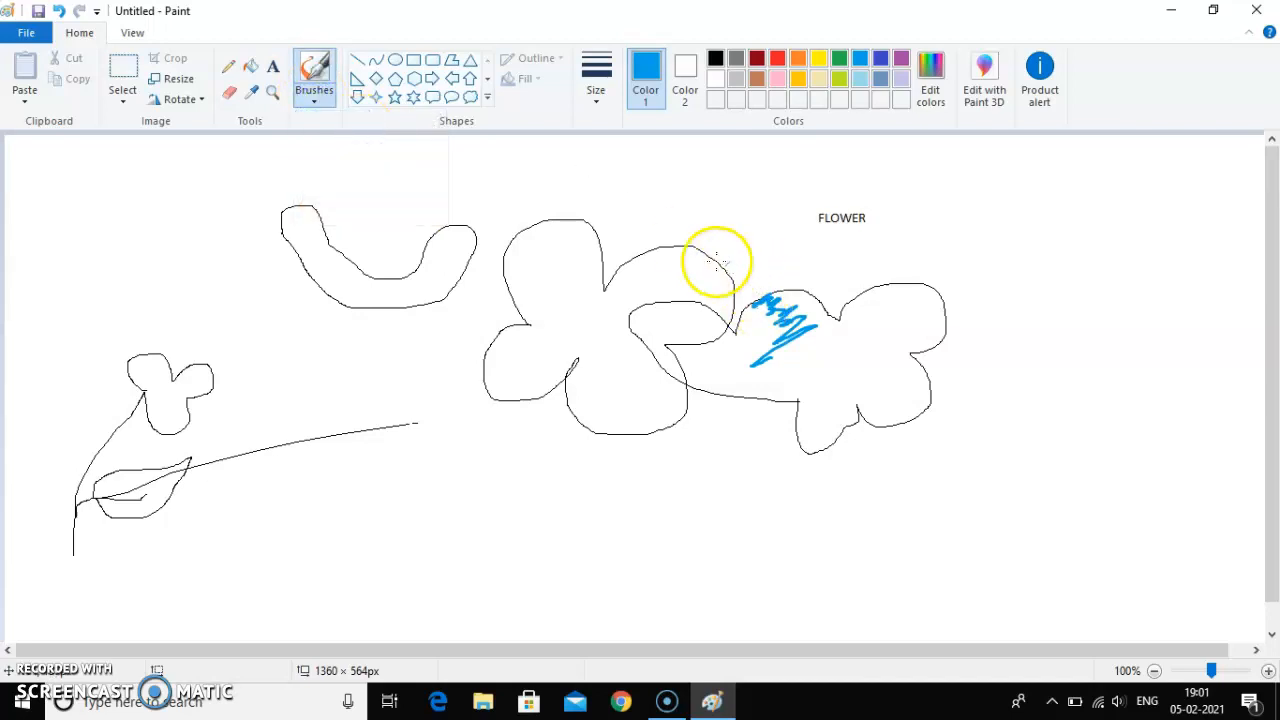
pyautogui.moveTo(814, 351)
pyautogui.mouseDown()
pyautogui.moveTo(863, 329)
pyautogui.moveTo(835, 350)
pyautogui.moveTo(885, 342)
pyautogui.moveTo(850, 360)
pyautogui.mouseUp()
# Step: Paint blue strokes across the top petal of the large middle flower with Calligraphy brush 2
pyautogui.click(316, 100)
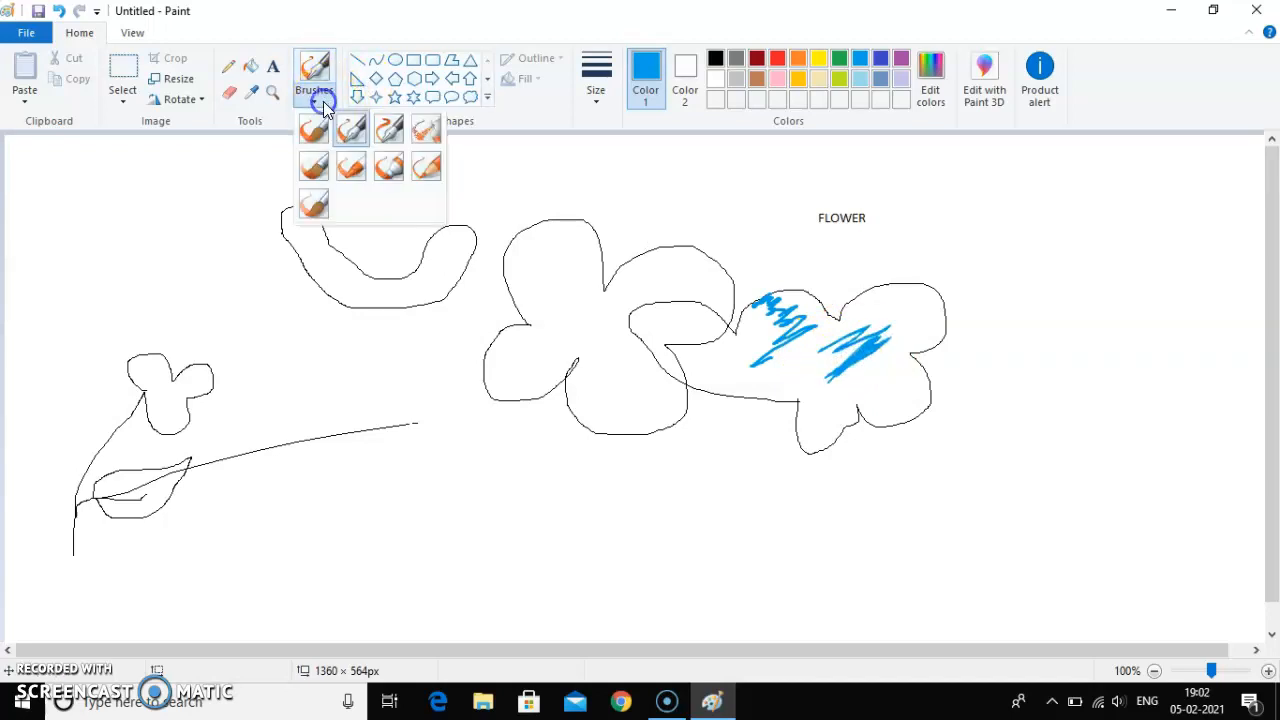
pyautogui.click(389, 133)
pyautogui.moveTo(541, 266)
pyautogui.mouseDown()
pyautogui.moveTo(575, 237)
pyautogui.moveTo(547, 252)
pyautogui.moveTo(550, 237)
pyautogui.moveTo(510, 254)
pyautogui.mouseUp()
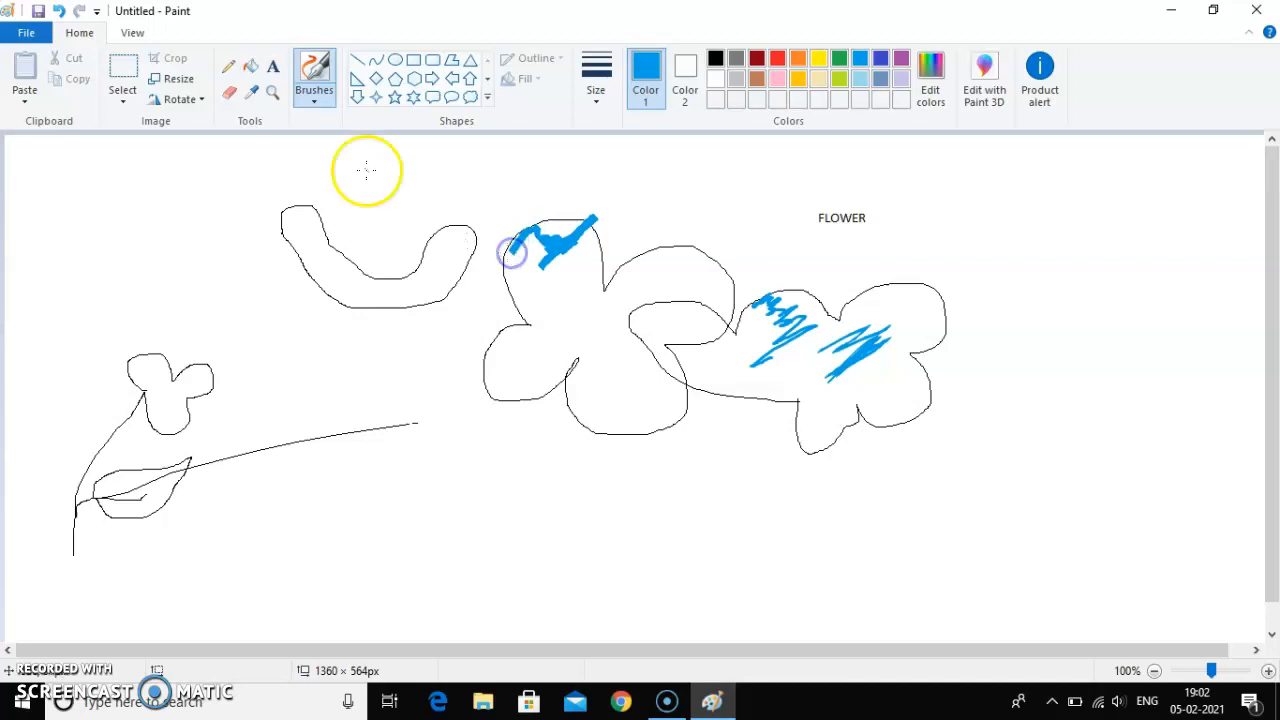
# Step: Colour the left arm of the U-shaped band blue with the Oil brush
pyautogui.click(326, 105)
pyautogui.click(313, 166)
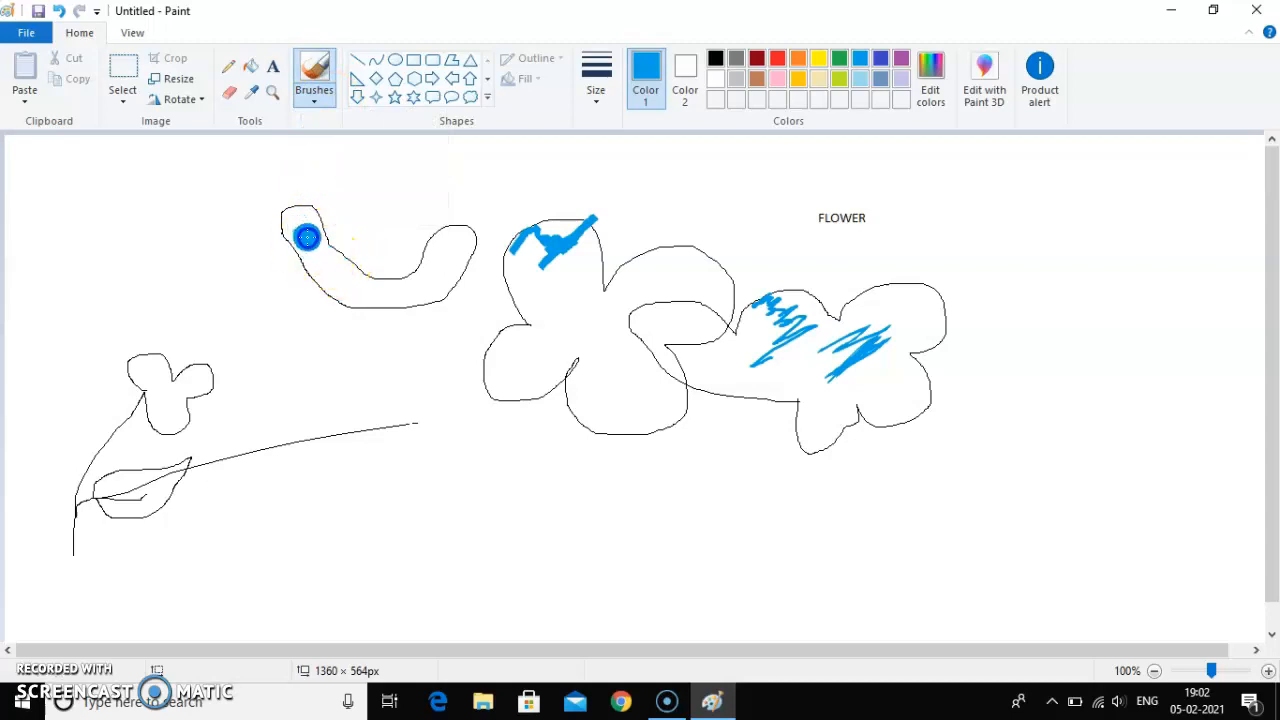
pyautogui.moveTo(302, 229)
pyautogui.mouseDown()
pyautogui.moveTo(297, 217)
pyautogui.moveTo(338, 276)
pyautogui.mouseUp()
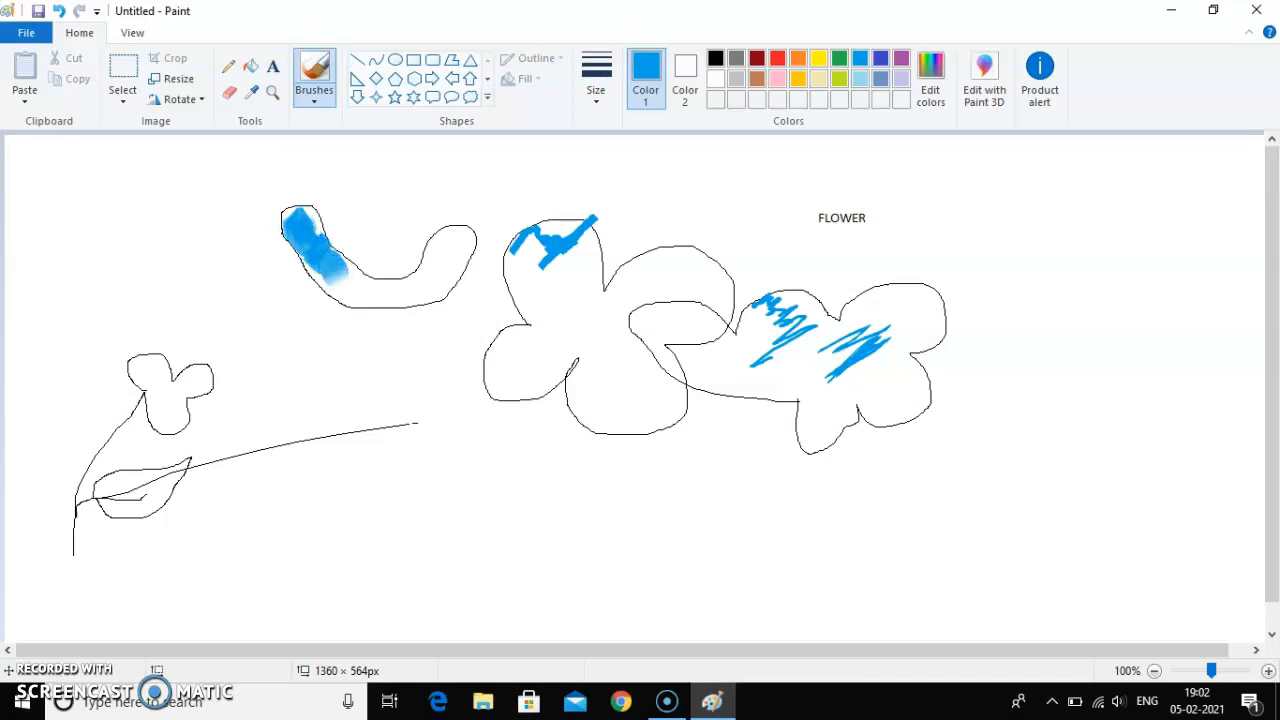
# Step: Shade the left petal and centre of the large middle flower blue with the Crayon brush
pyautogui.click(313, 94)
pyautogui.click(352, 165)
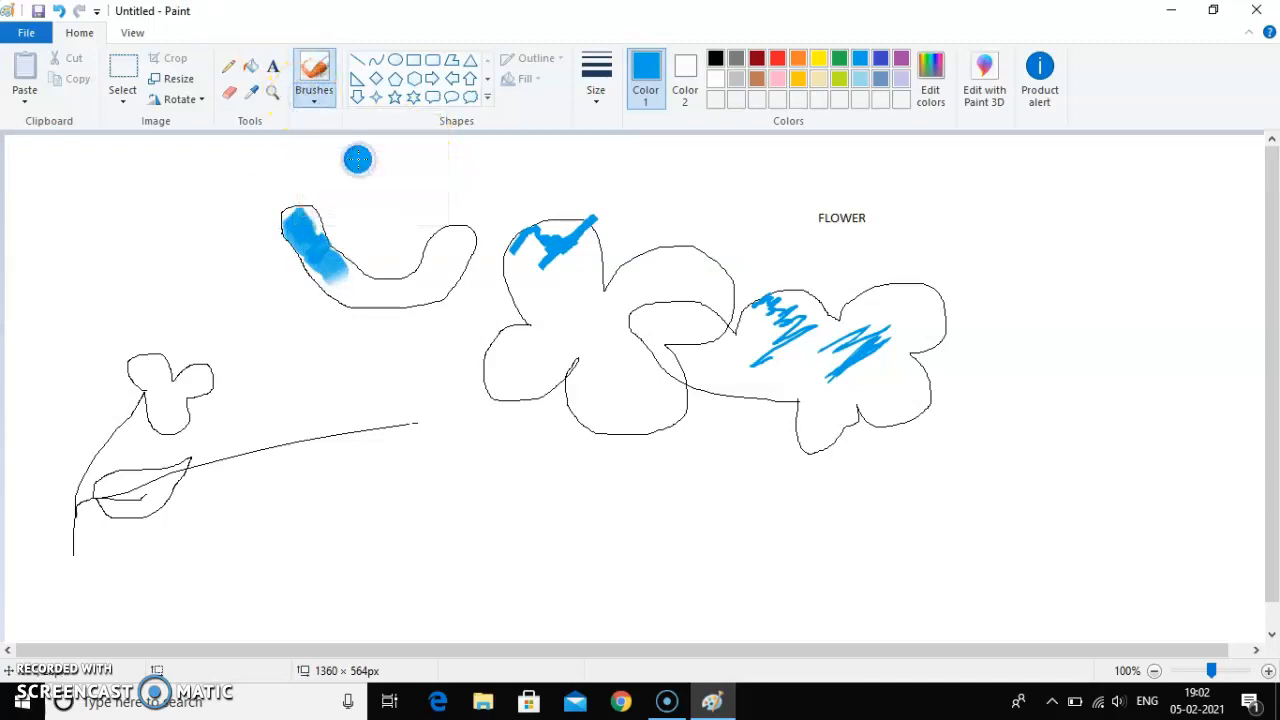
pyautogui.moveTo(546, 363)
pyautogui.mouseDown()
pyautogui.moveTo(514, 360)
pyautogui.moveTo(523, 374)
pyautogui.moveTo(580, 309)
pyautogui.moveTo(560, 277)
pyautogui.moveTo(546, 286)
pyautogui.mouseUp()
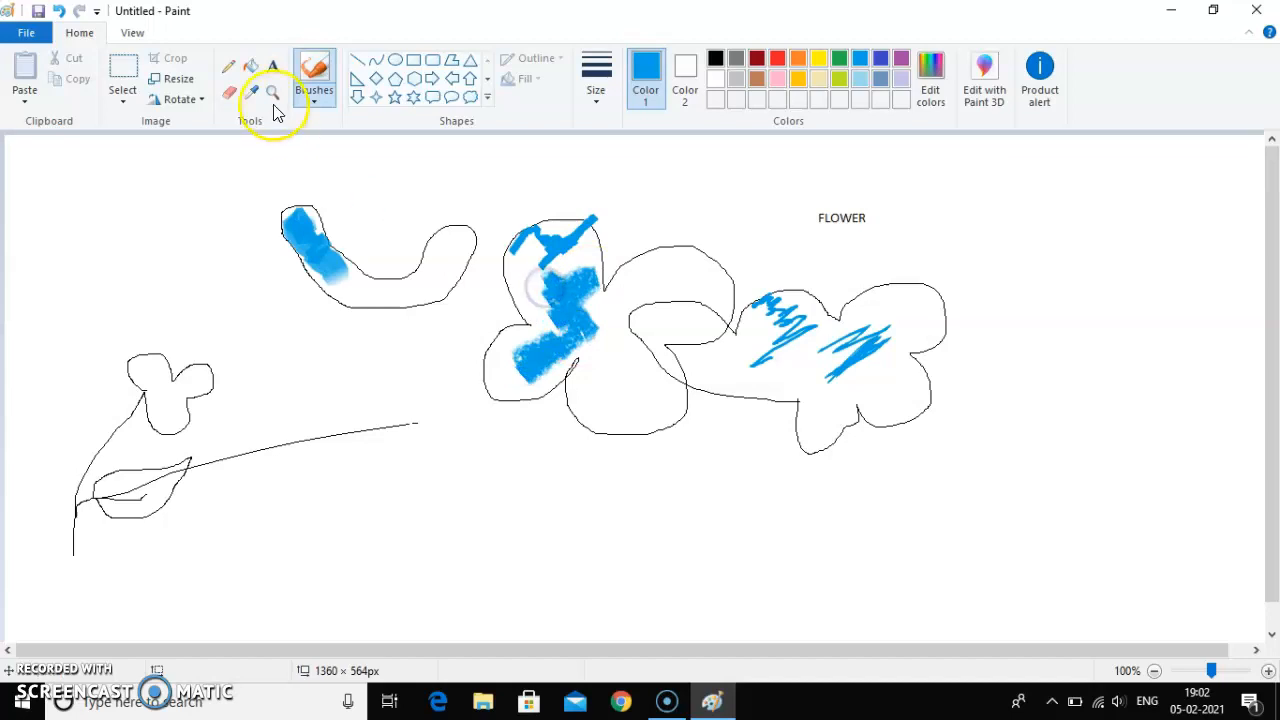
# Step: Paint the upper-right and bottom petals of the large middle flower blue with the Marker brush
pyautogui.click(318, 95)
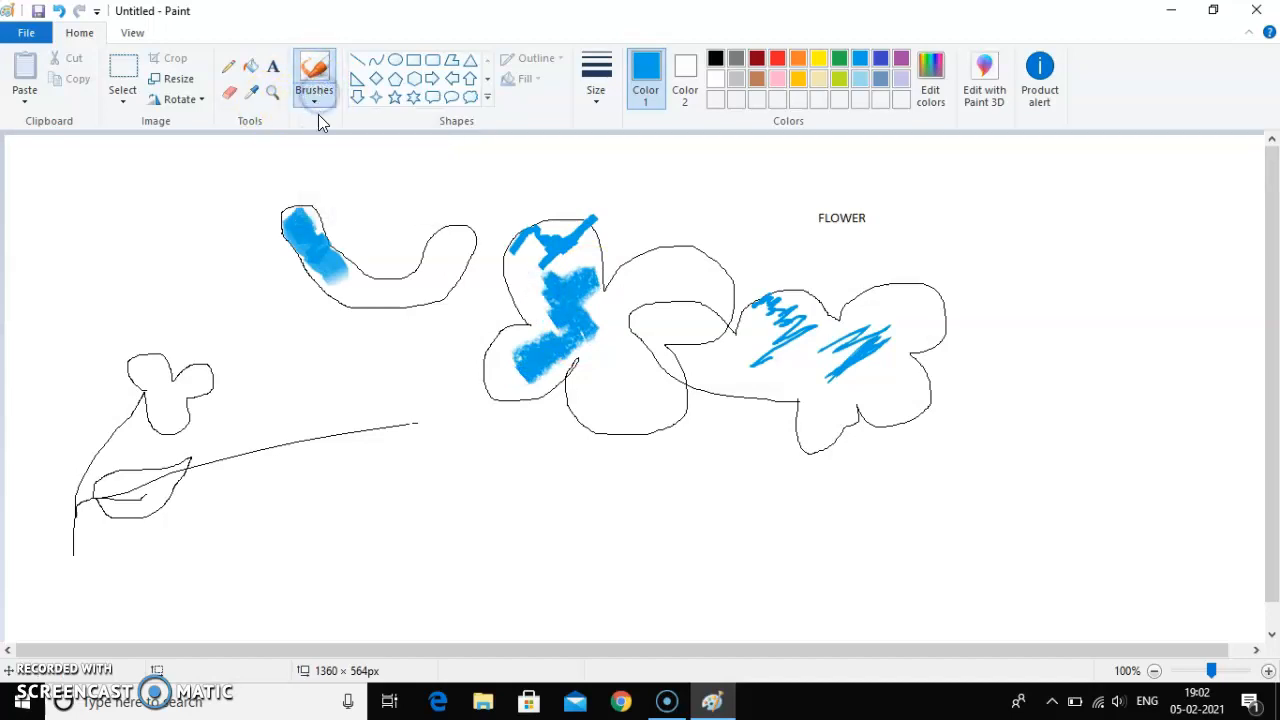
pyautogui.click(389, 168)
pyautogui.moveTo(603, 380)
pyautogui.mouseDown()
pyautogui.moveTo(644, 392)
pyautogui.moveTo(597, 386)
pyautogui.moveTo(591, 349)
pyautogui.moveTo(603, 309)
pyautogui.moveTo(648, 274)
pyautogui.moveTo(631, 295)
pyautogui.moveTo(684, 280)
pyautogui.mouseUp()
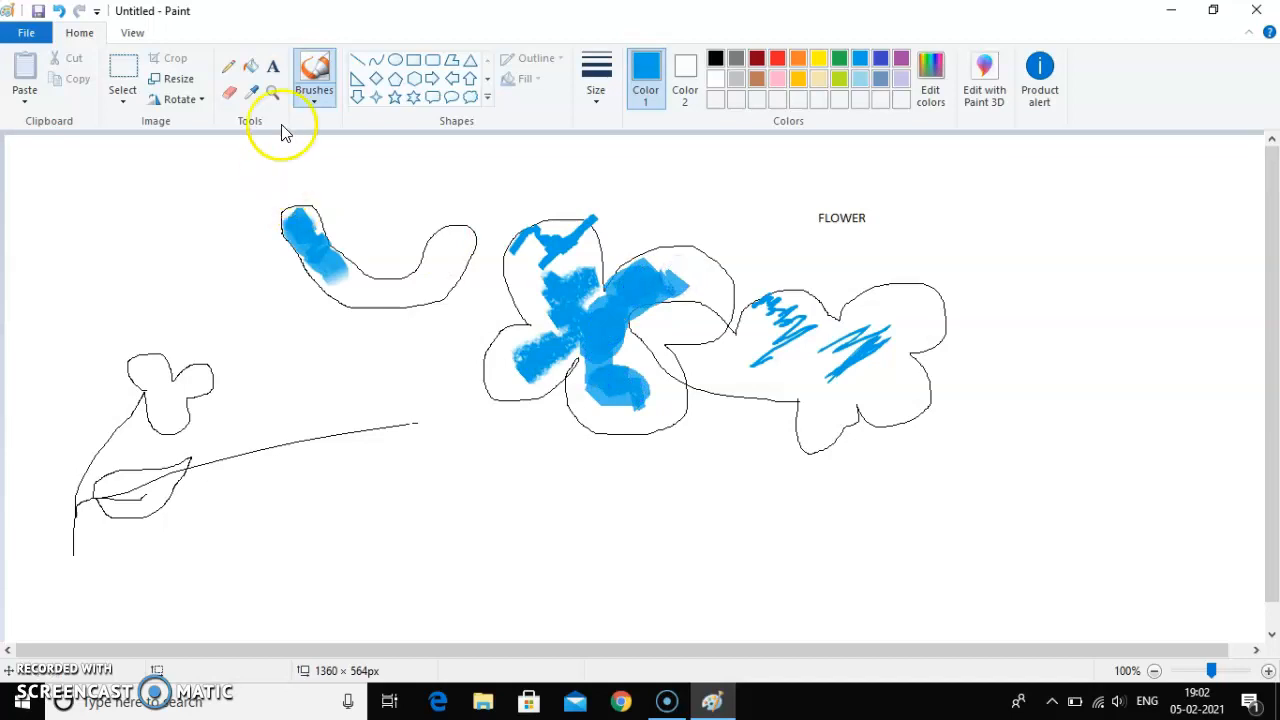
# Step: Scribble light blue strokes in the right petal of the large middle flower with the Natural pencil brush
pyautogui.click(316, 108)
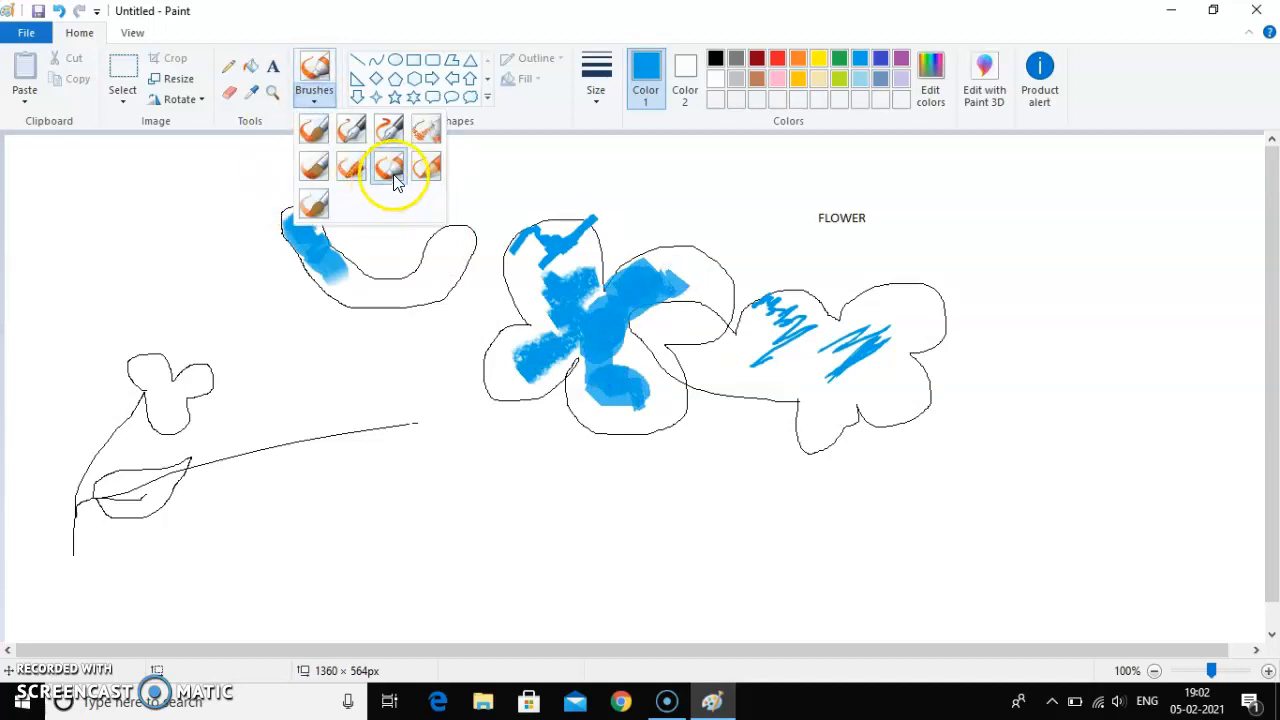
pyautogui.click(429, 170)
pyautogui.moveTo(686, 338); pyautogui.dragTo(713, 331)
pyautogui.moveTo(713, 315); pyautogui.dragTo(664, 328)
# Step: Paint the right arm of the U-shaped band blue with the Watercolour brush, extending the stroke diagonally below the band
pyautogui.click(310, 104)
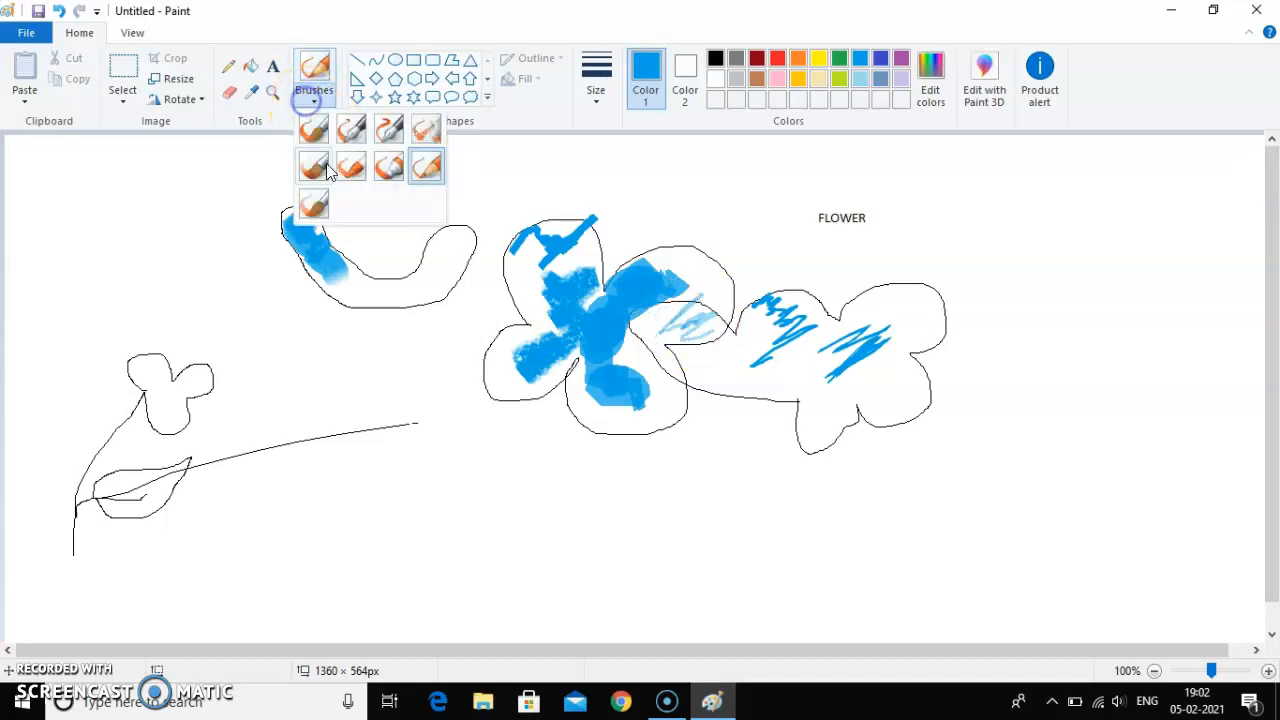
pyautogui.click(321, 205)
pyautogui.moveTo(371, 266)
pyautogui.mouseDown()
pyautogui.moveTo(418, 284)
pyautogui.moveTo(439, 252)
pyautogui.moveTo(431, 270)
pyautogui.moveTo(452, 284)
pyautogui.moveTo(379, 358)
pyautogui.moveTo(395, 335)
pyautogui.moveTo(384, 368)
pyautogui.moveTo(345, 380)
pyautogui.mouseUp()
# Step: Spray six small blue dots in the empty area left of the U-shaped band with the Airbrush
pyautogui.click(317, 102)
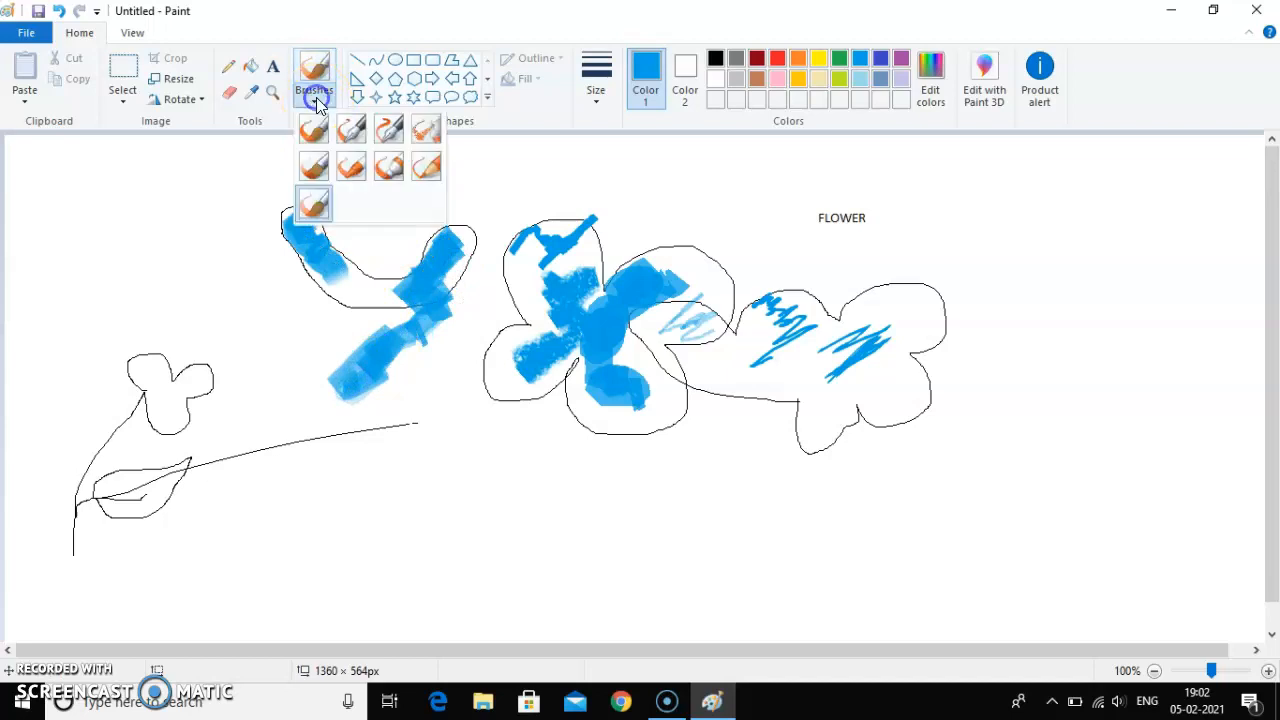
pyautogui.click(429, 130)
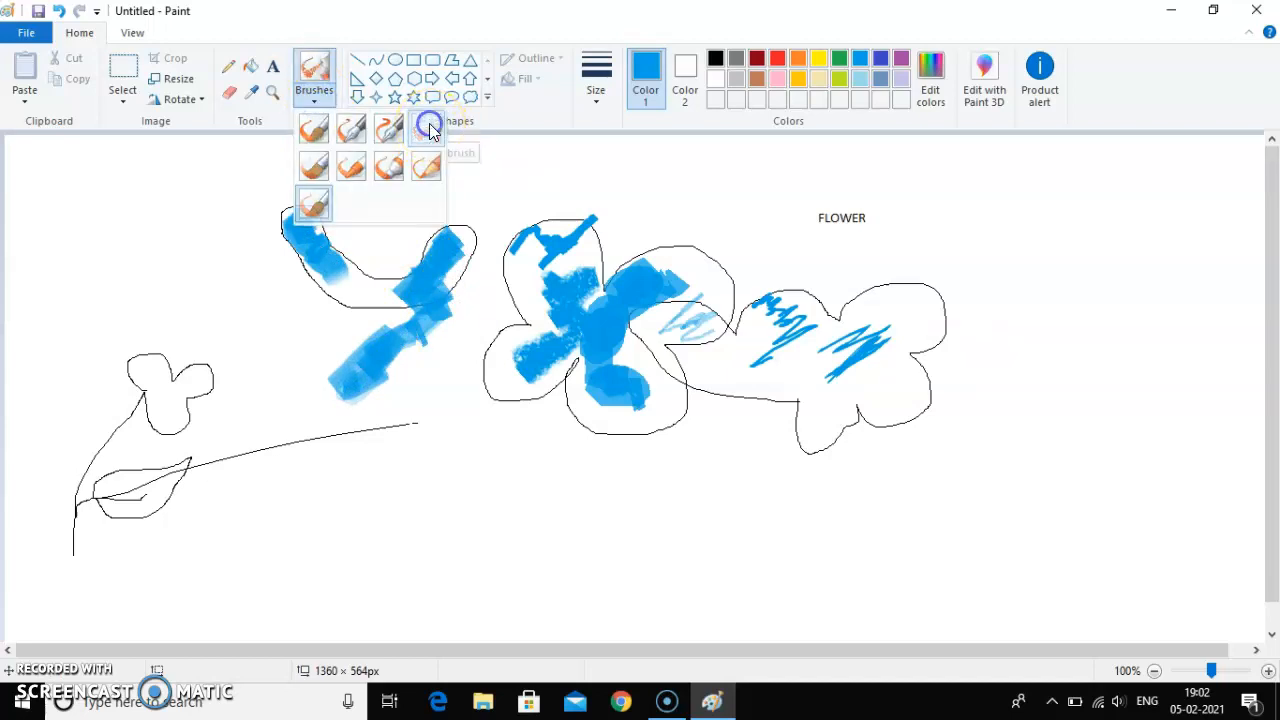
pyautogui.click(177, 250)
pyautogui.click(143, 210)
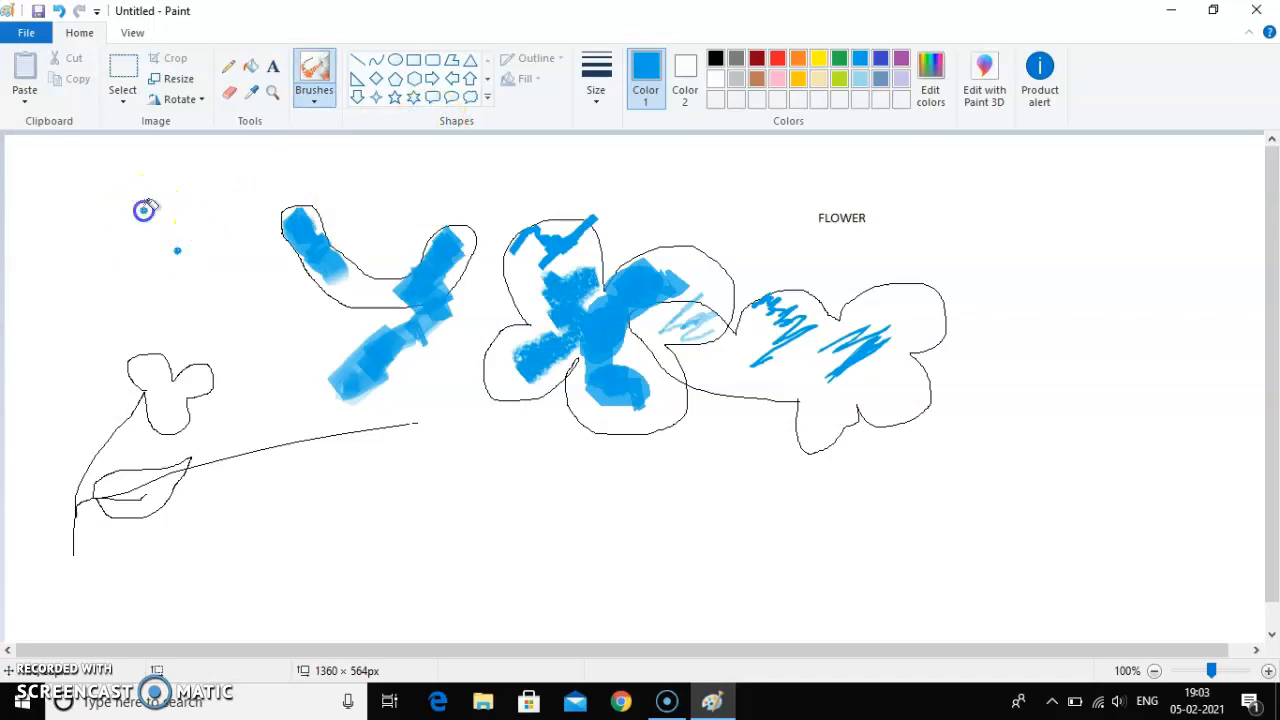
pyautogui.click(95, 220)
pyautogui.click(103, 258)
pyautogui.click(163, 297)
pyautogui.click(229, 306)
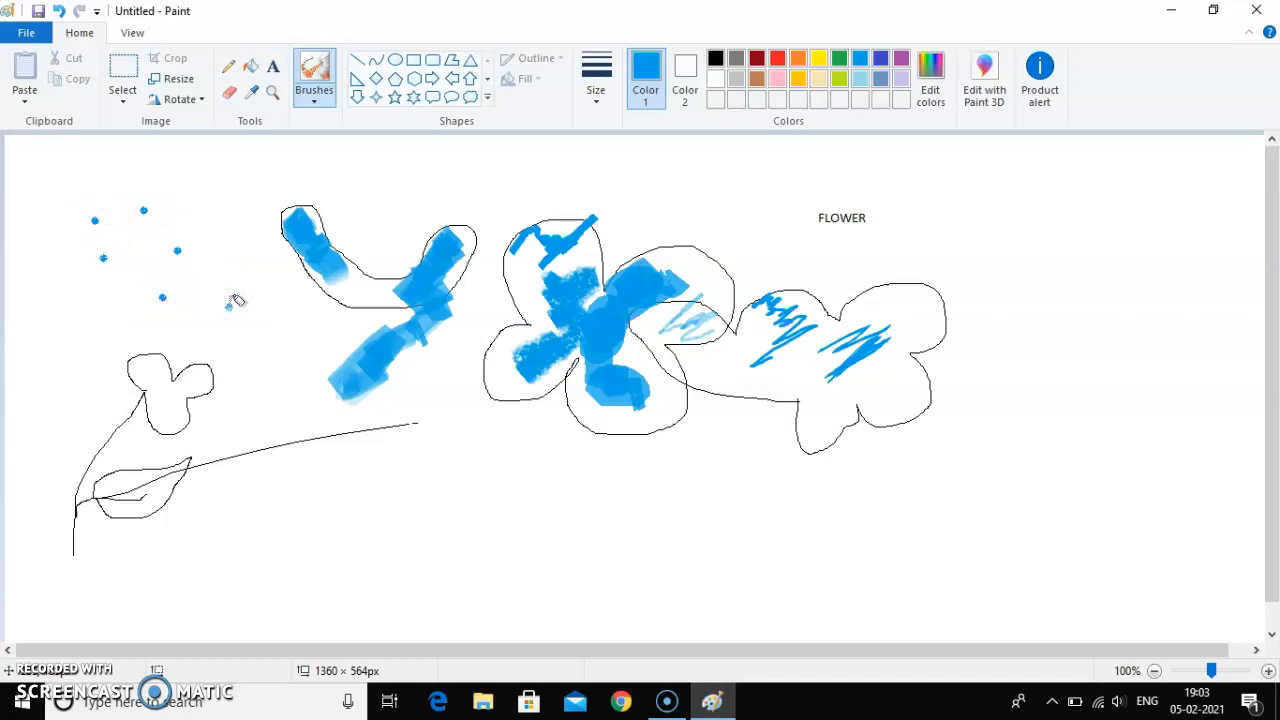
# Step: Set the Airbrush to the second-thickest size and spray four blue spots diagonally across the area around the long stem
pyautogui.click(596, 98)
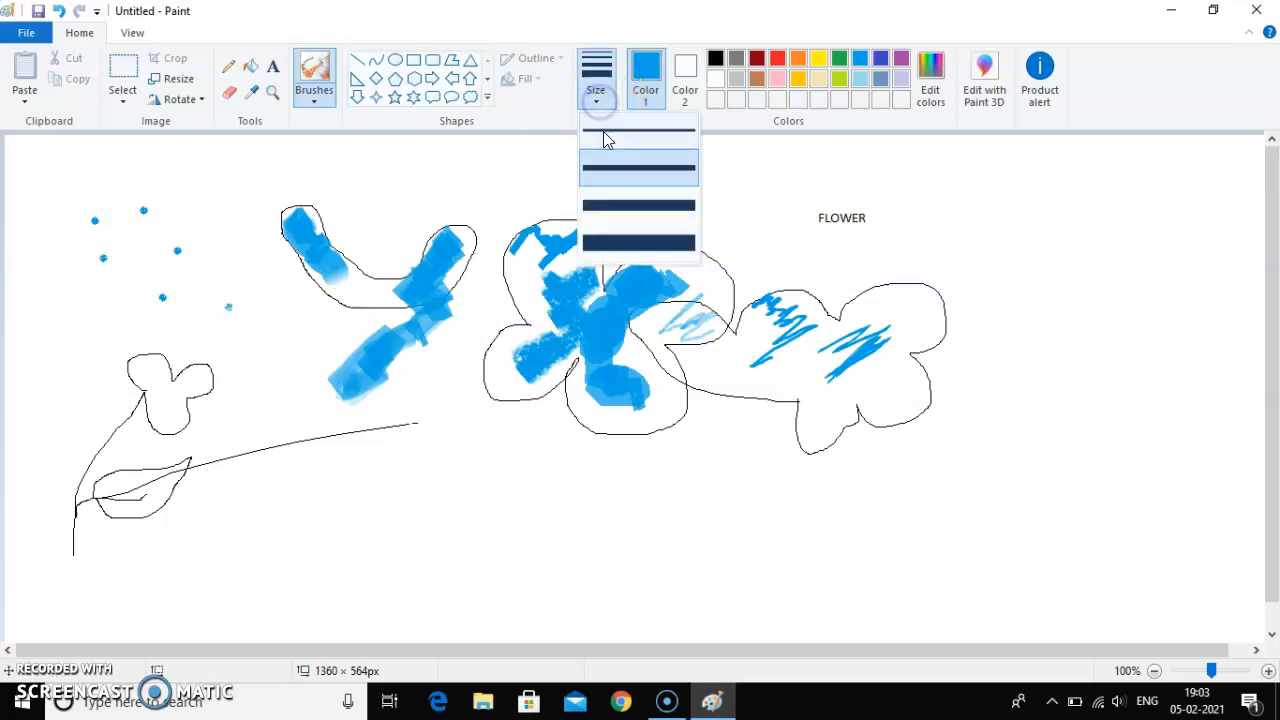
pyautogui.click(614, 205)
pyautogui.click(261, 404)
pyautogui.click(307, 451)
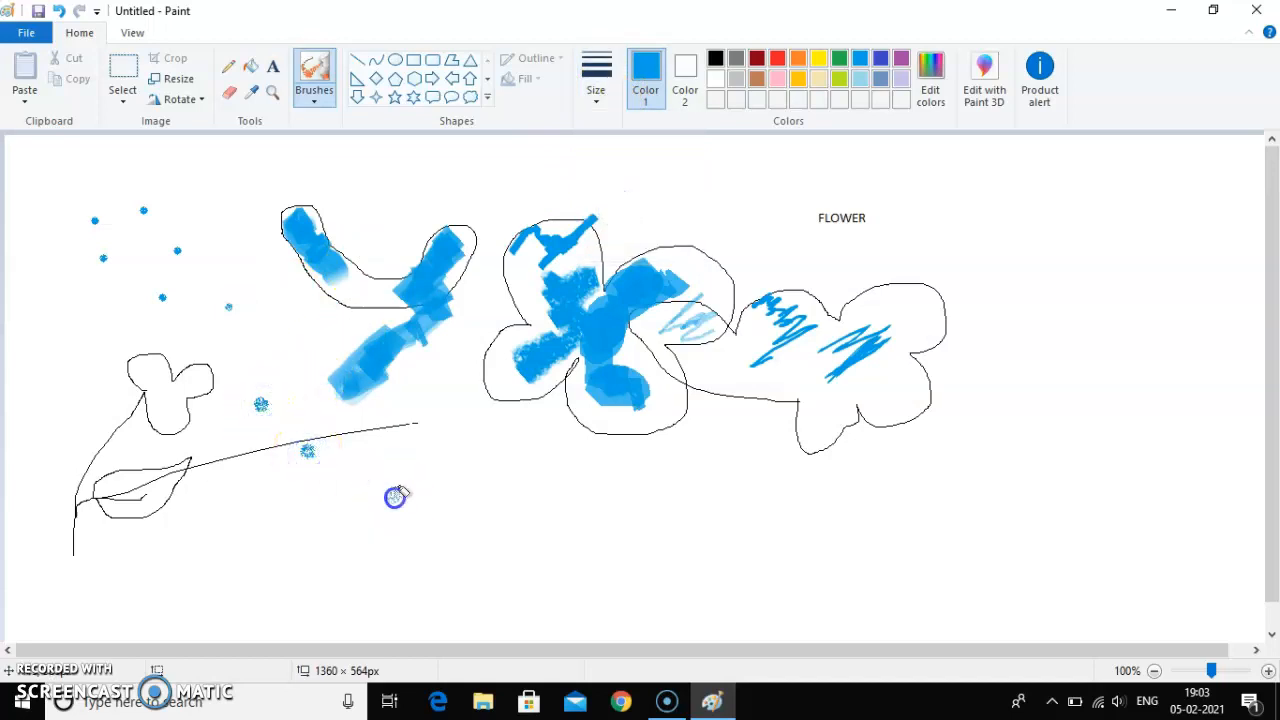
pyautogui.click(486, 535)
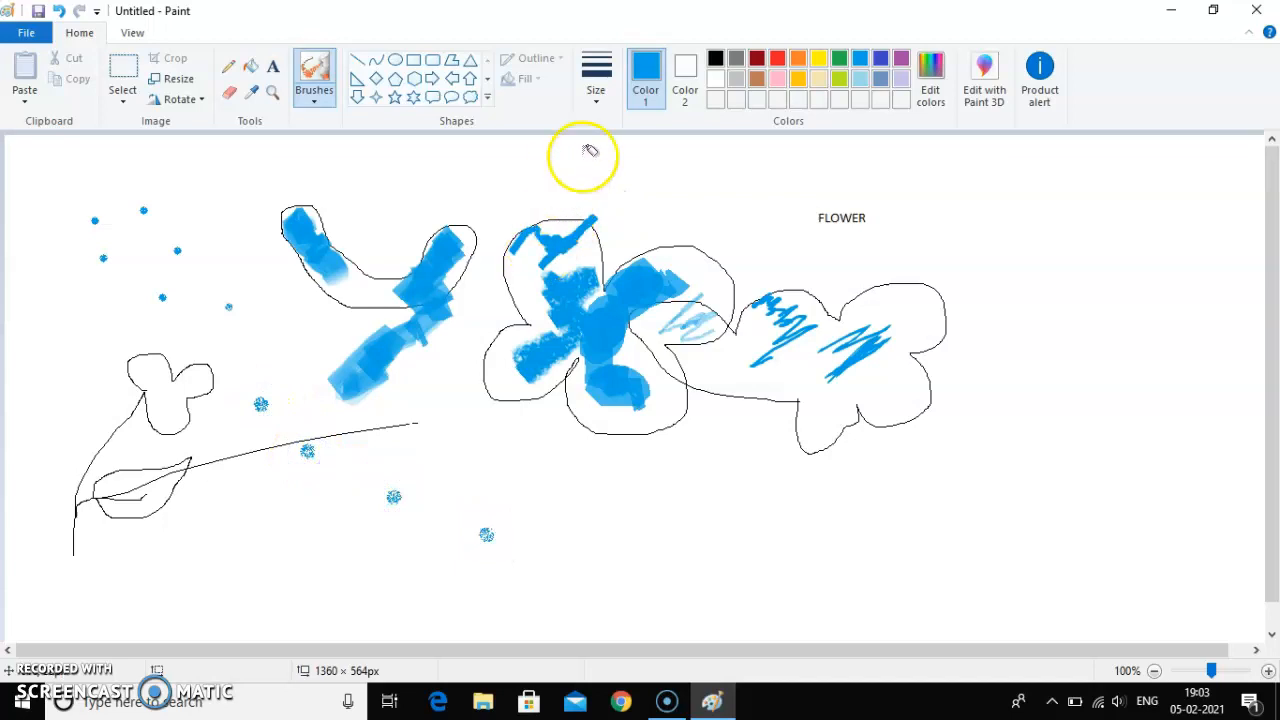
# Step: Set the Airbrush to the thickest size and spray seven blue spots around the FLOWER text and to its right
pyautogui.click(600, 92)
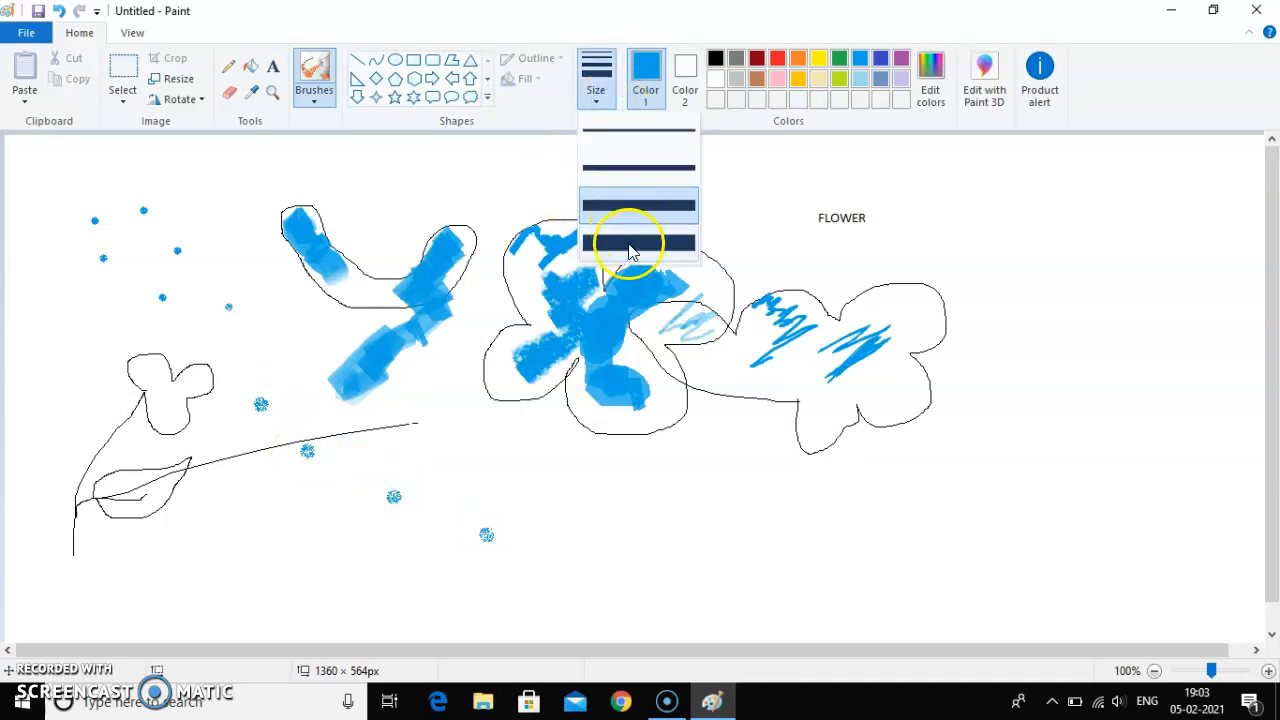
pyautogui.click(630, 243)
pyautogui.click(980, 206)
pyautogui.click(1018, 270)
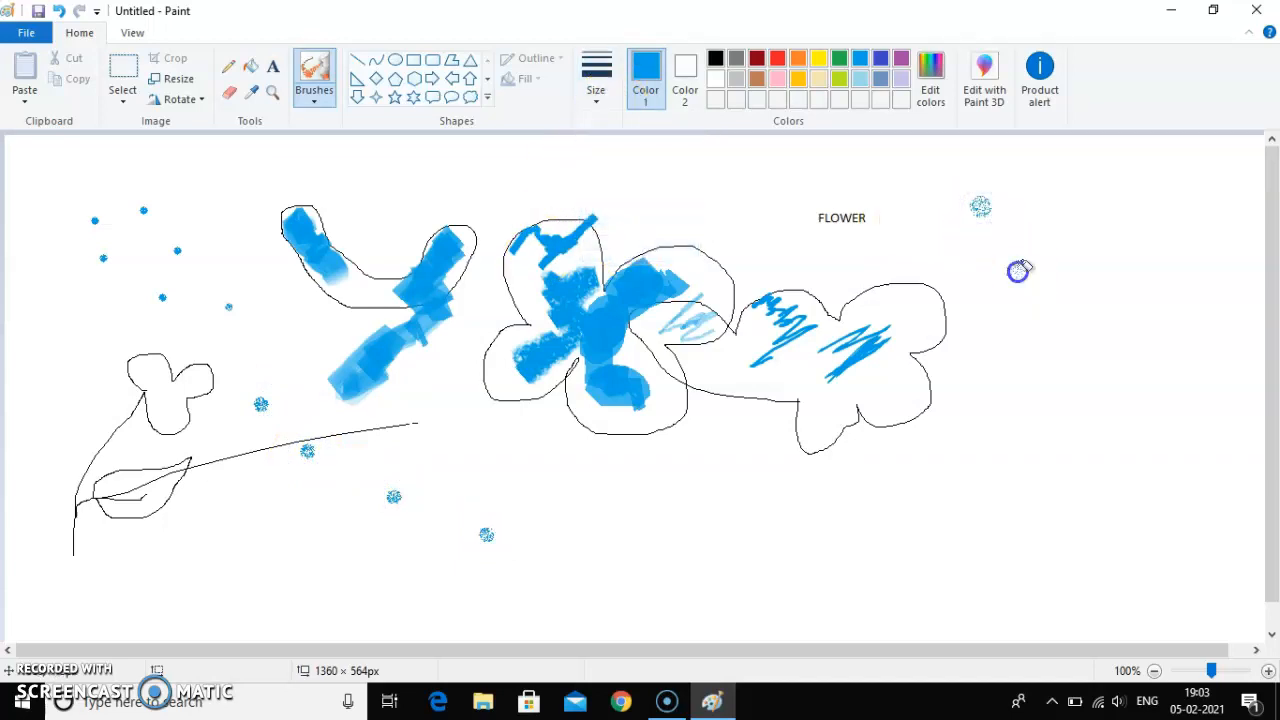
pyautogui.click(900, 243)
pyautogui.click(890, 189)
pyautogui.click(848, 189)
pyautogui.click(763, 189)
pyautogui.click(793, 240)
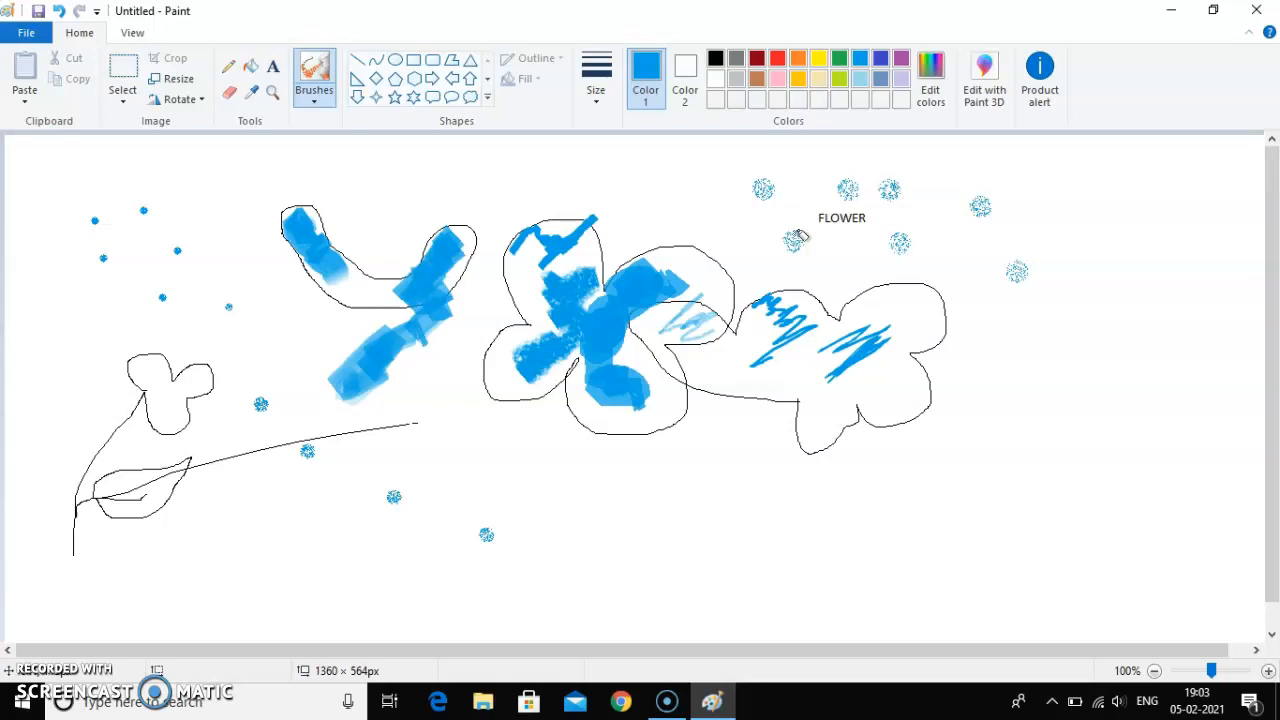
pyautogui.click(666, 702)
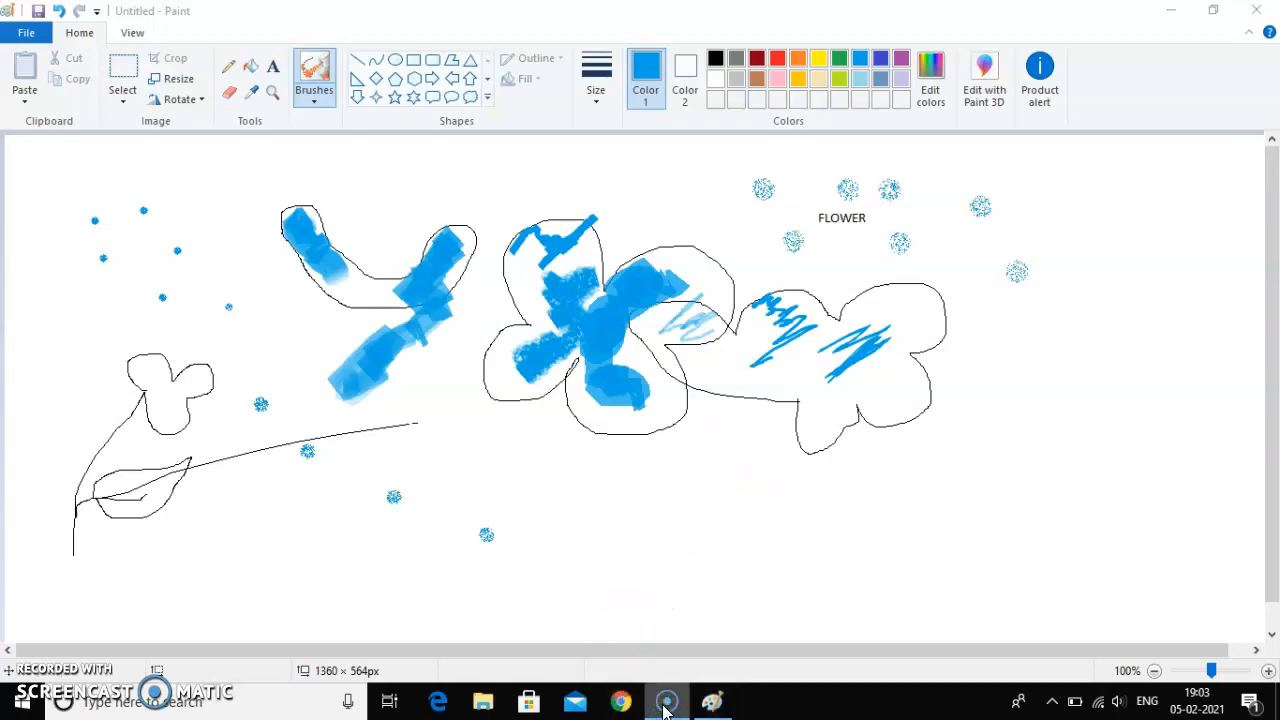